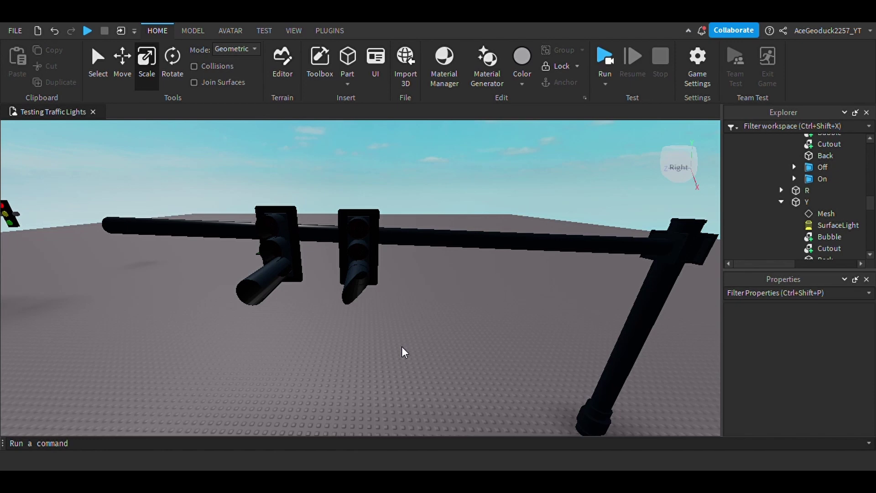
Collapse the expanded G and Y parts, Direction1 and the parent Signal model in the object tree
{"action": "scroll", "coordinate": [792, 162], "scroll_direction": "up", "scroll_amount": 3}
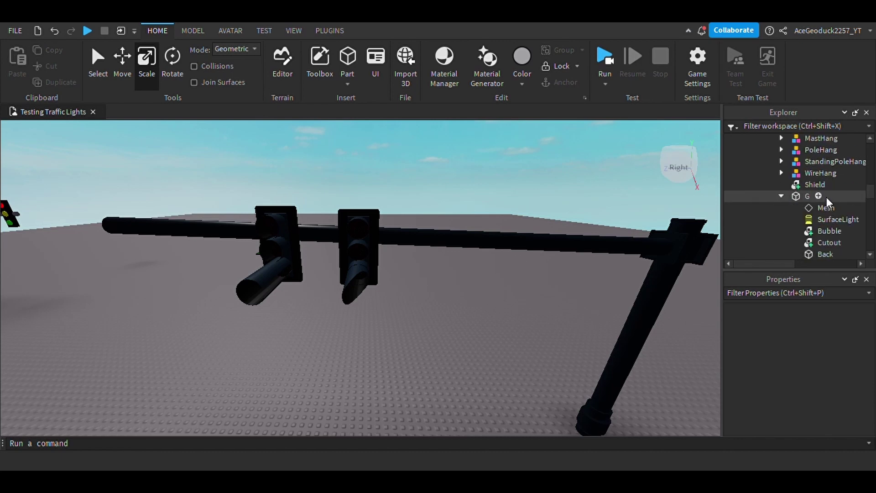
{"action": "left_click", "coordinate": [781, 196]}
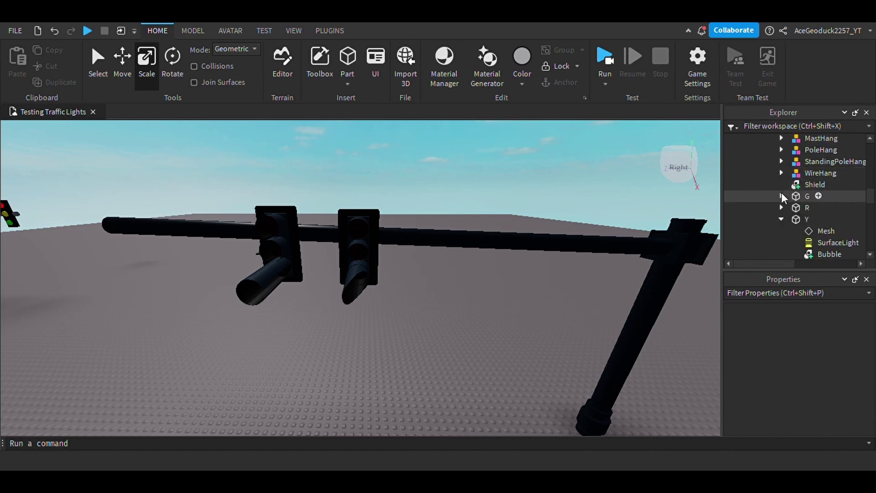
{"action": "left_click", "coordinate": [780, 216]}
{"action": "scroll", "coordinate": [785, 168], "scroll_direction": "up", "scroll_amount": 5}
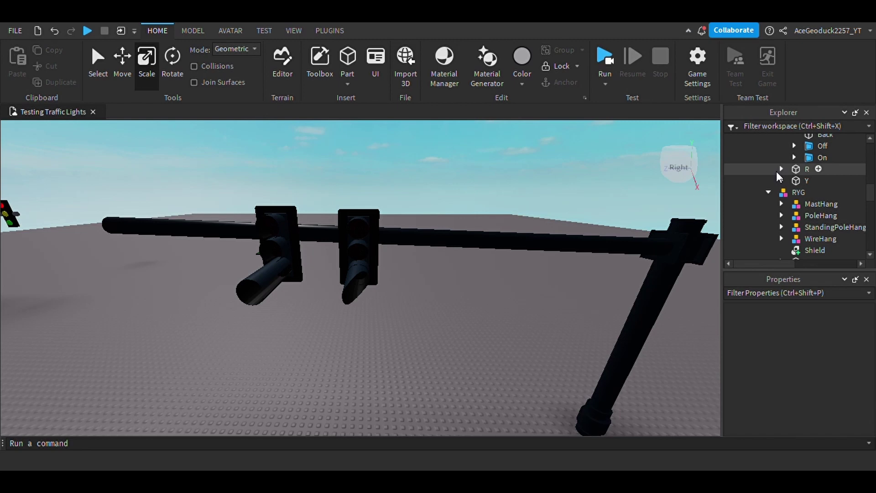
{"action": "scroll", "coordinate": [767, 188], "scroll_direction": "up", "scroll_amount": 5}
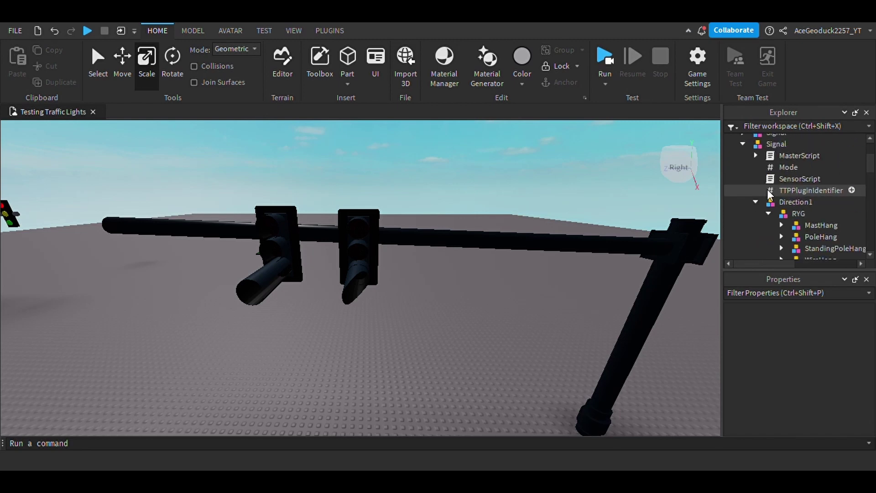
{"action": "left_click", "coordinate": [756, 203]}
{"action": "left_click", "coordinate": [743, 143]}
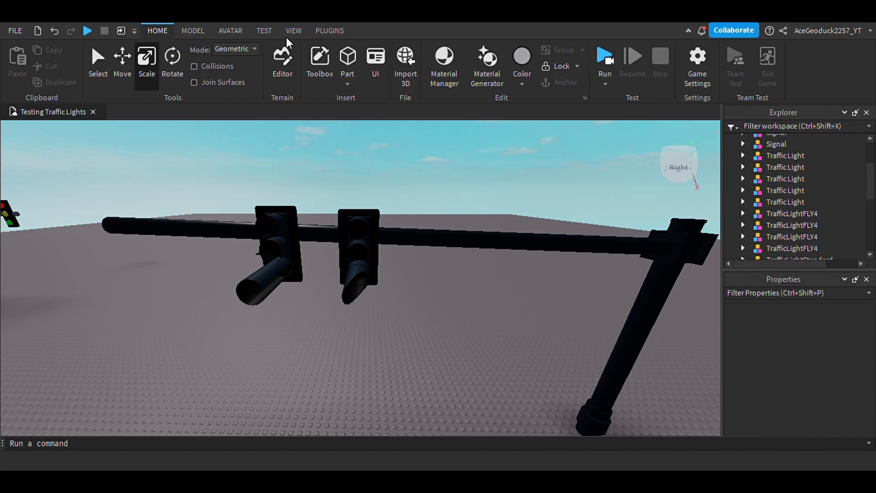
Start the Create Traffic Signal plugin in edit mode and open the black mast-arm signal for editing
{"action": "left_click", "coordinate": [329, 31]}
{"action": "left_click", "coordinate": [528, 66]}
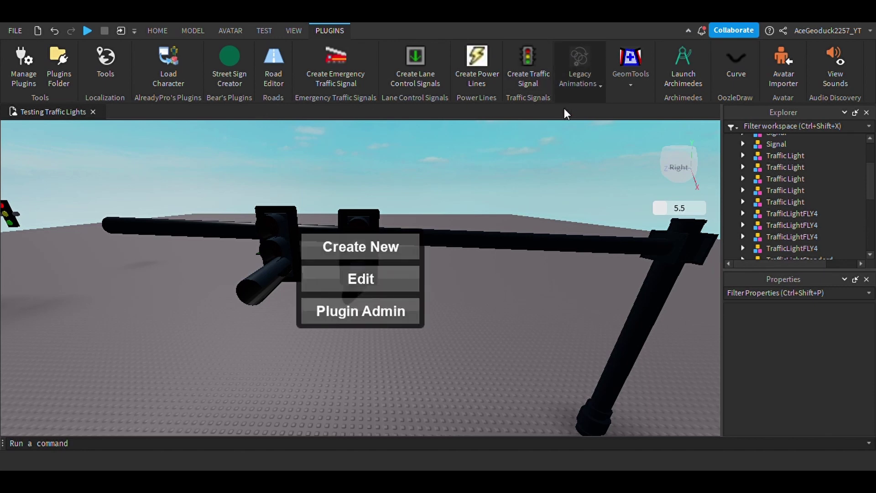
{"action": "left_click", "coordinate": [342, 285]}
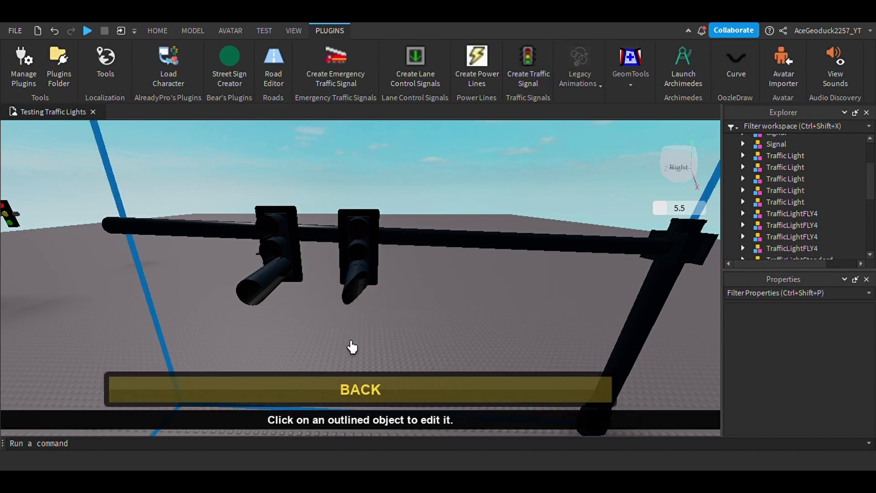
{"action": "left_click", "coordinate": [401, 290]}
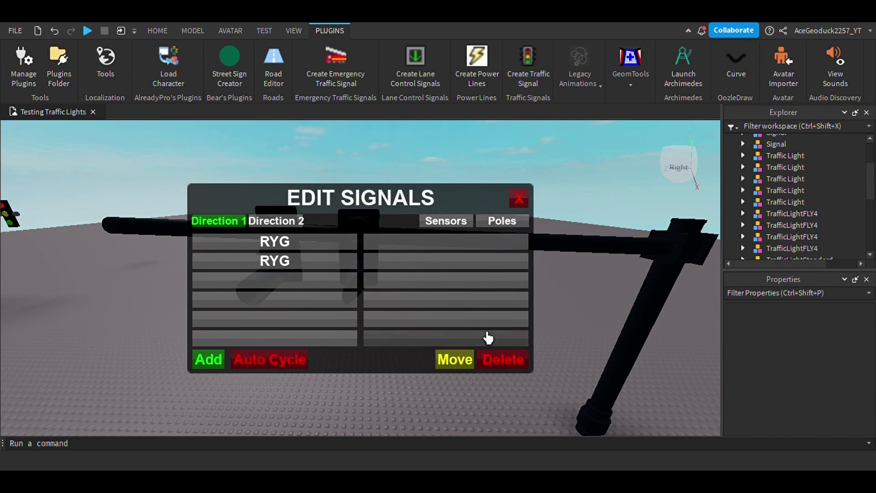
Add a black red-yellow-green signal with backplates to Direction 2 and place it on the mast arm, facing opposite the existing signals
{"action": "left_click", "coordinate": [296, 223]}
{"action": "left_click", "coordinate": [208, 359]}
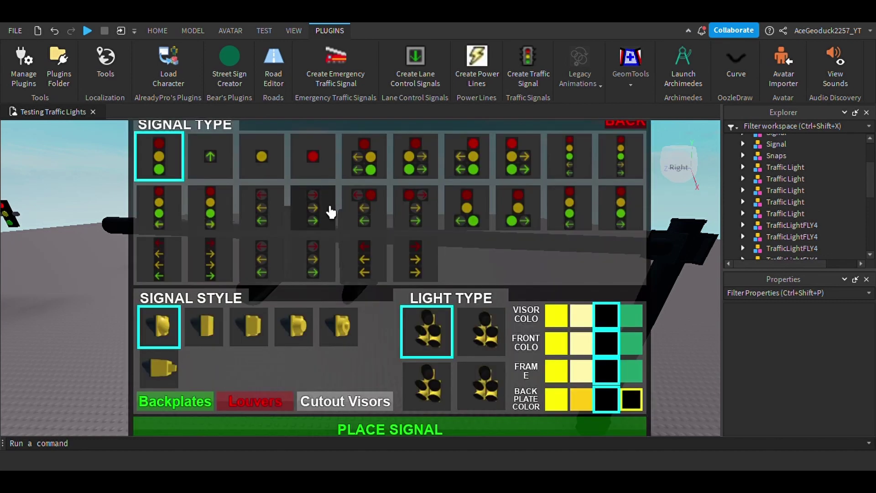
{"action": "left_click", "coordinate": [483, 428]}
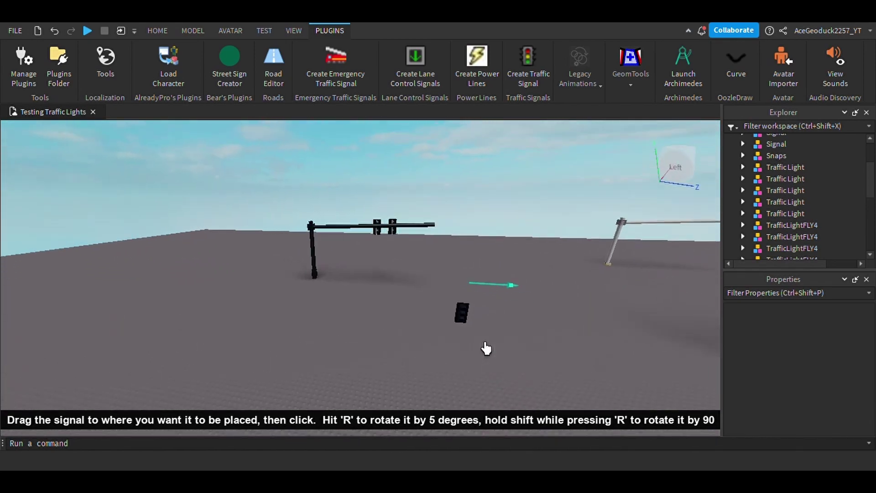
{"action": "left_click", "coordinate": [354, 255]}
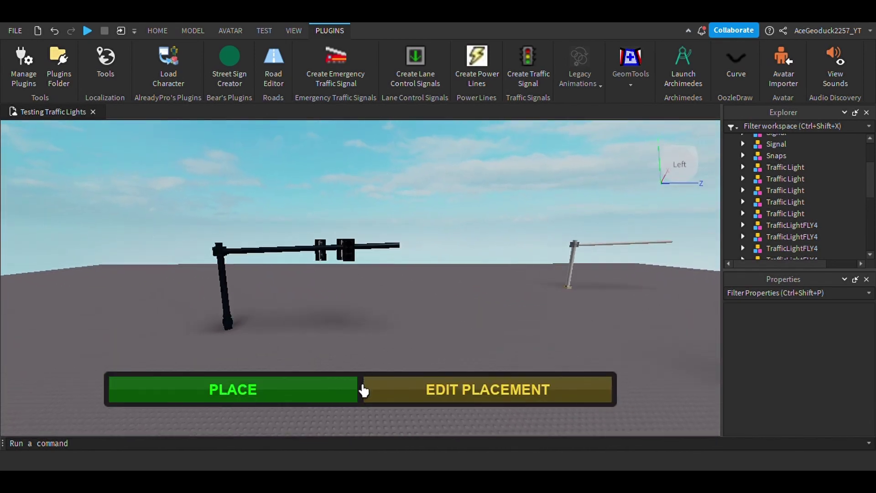
{"action": "left_click", "coordinate": [328, 400]}
Add a second red-yellow-green signal to Direction 2, place it beside the first on the mast arm, and close the signal editor
{"action": "left_click", "coordinate": [208, 359]}
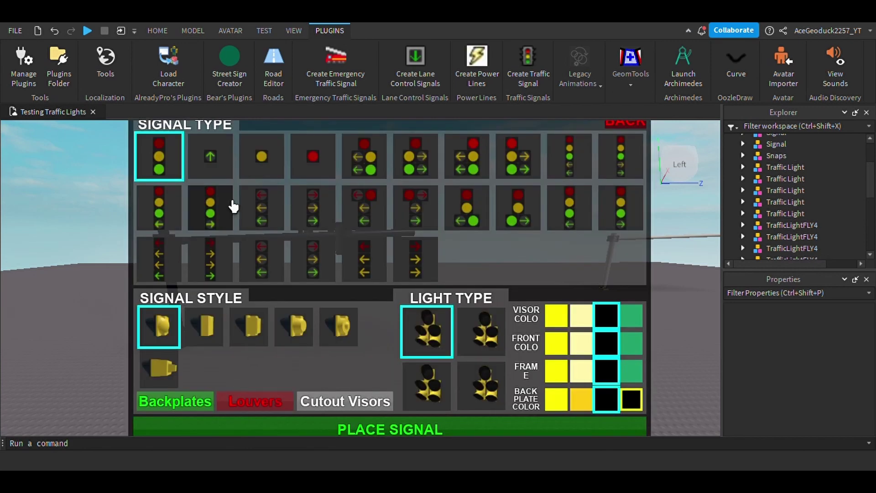
{"action": "left_click", "coordinate": [373, 433]}
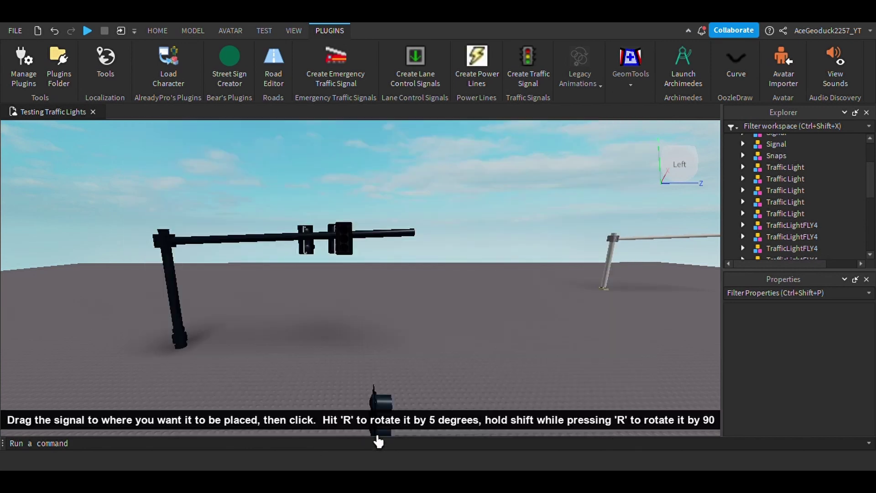
{"action": "scroll", "coordinate": [371, 351], "scroll_direction": "up", "scroll_amount": 5}
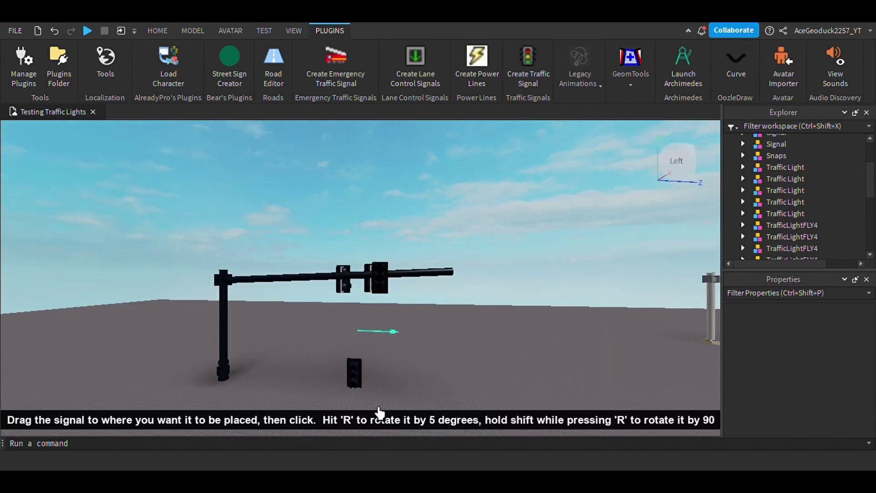
{"action": "left_click", "coordinate": [430, 334]}
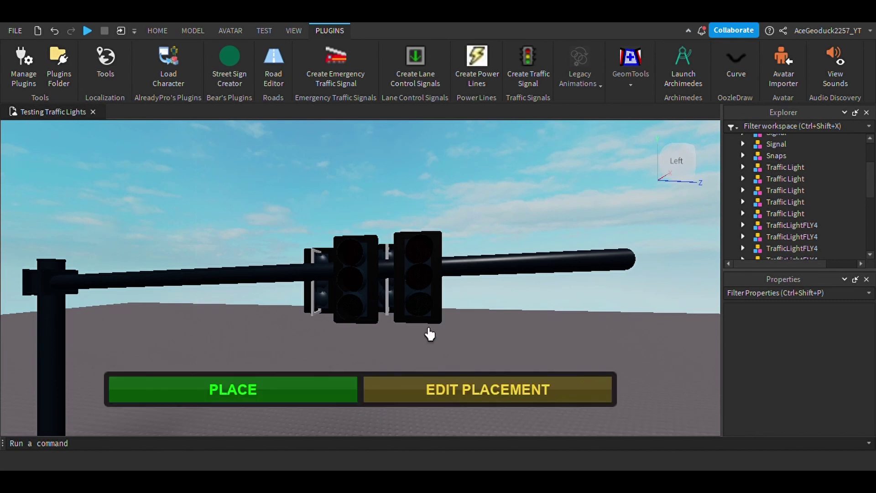
{"action": "right_click_drag", "start_coordinate": [464, 347], "coordinate": [465, 350]}
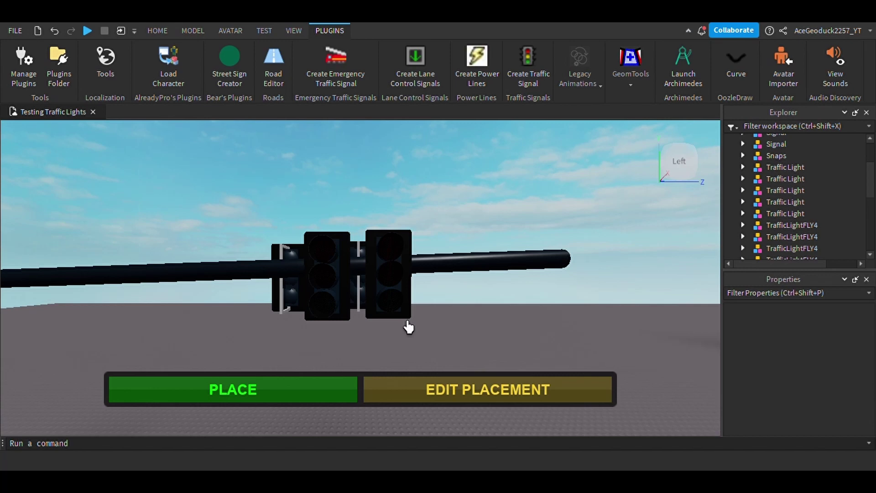
{"action": "left_click", "coordinate": [352, 398]}
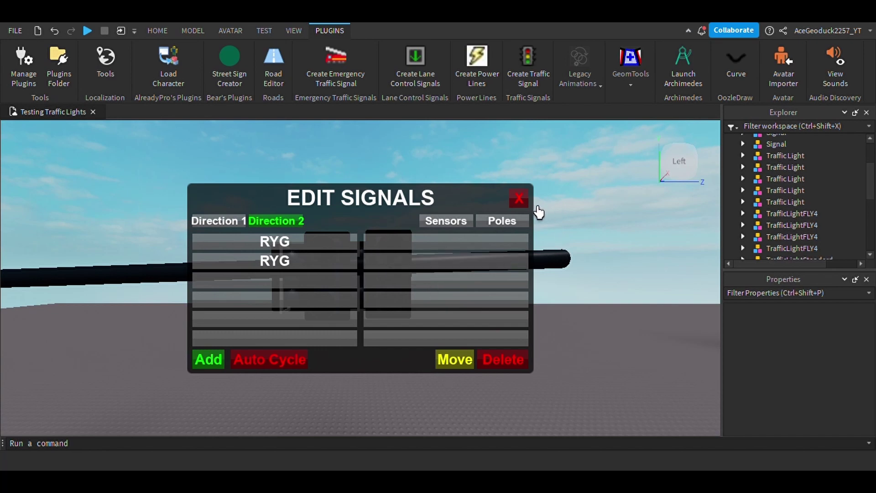
{"action": "left_click", "coordinate": [518, 198]}
Select the mast-arm Signal model and expand it down to the contents of its Direction2 group
{"action": "left_click", "coordinate": [158, 31]}
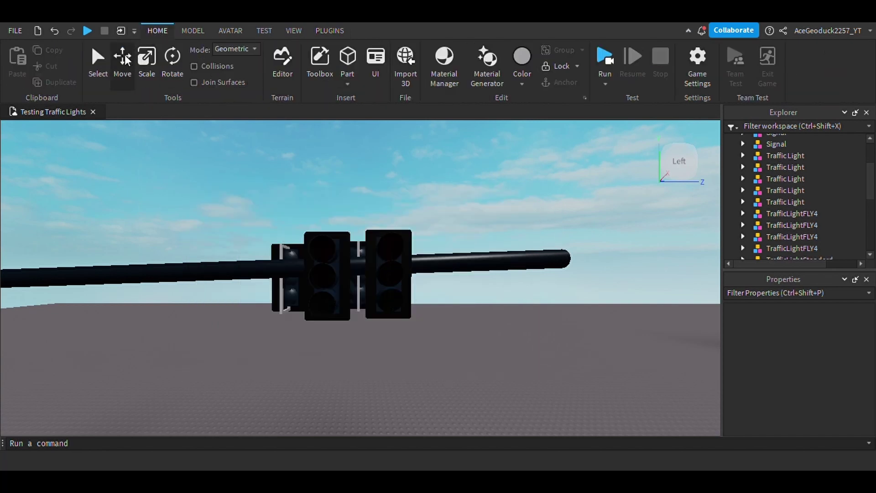
{"action": "left_click", "coordinate": [405, 306]}
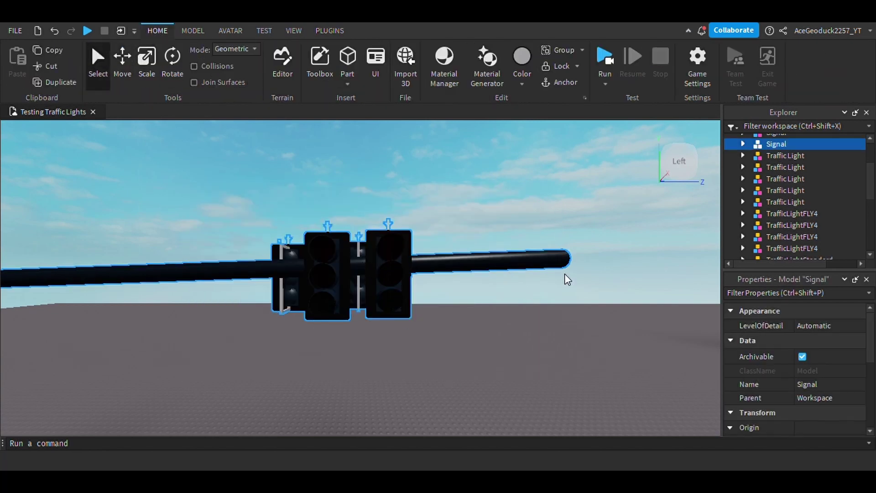
{"action": "scroll", "coordinate": [763, 193], "scroll_direction": "up", "scroll_amount": 2}
{"action": "left_click", "coordinate": [743, 178]}
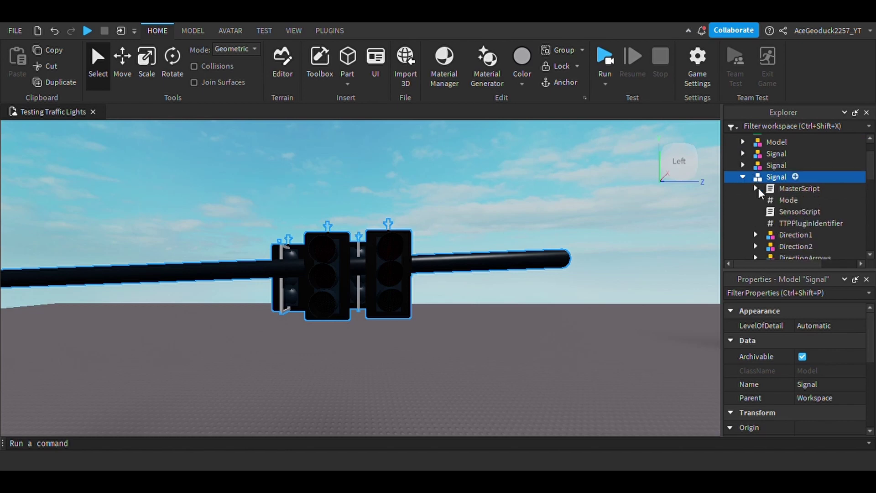
{"action": "scroll", "coordinate": [769, 224], "scroll_direction": "down", "scroll_amount": 2}
{"action": "left_click", "coordinate": [771, 181]}
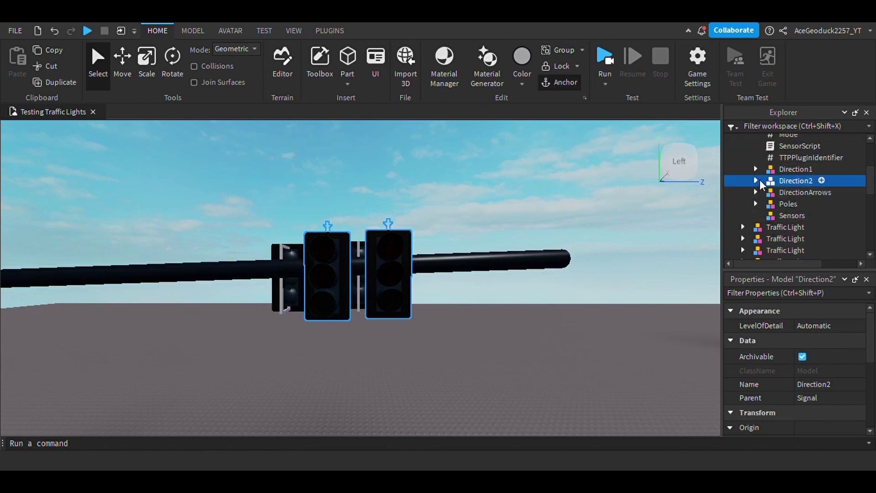
{"action": "left_click", "coordinate": [756, 181]}
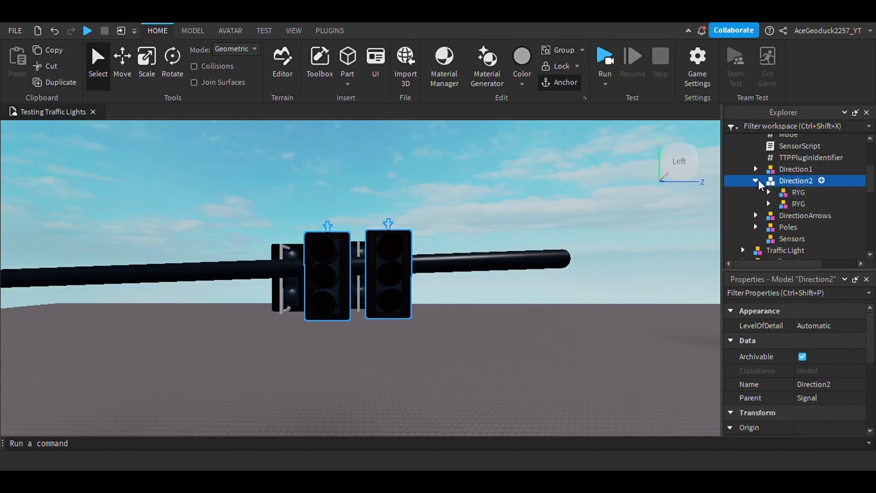
Expand the first RYG model in Direction2 and its G part, and select the Cutout visor
{"action": "left_click", "coordinate": [797, 192]}
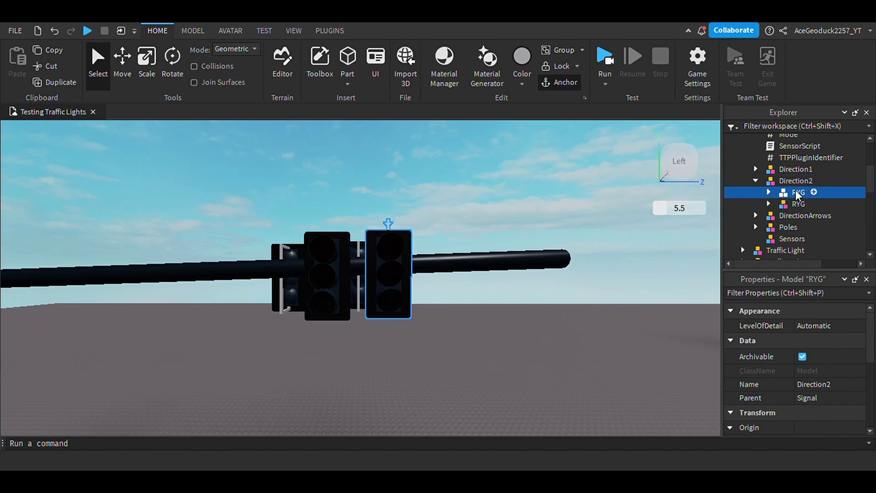
{"action": "left_click", "coordinate": [768, 192]}
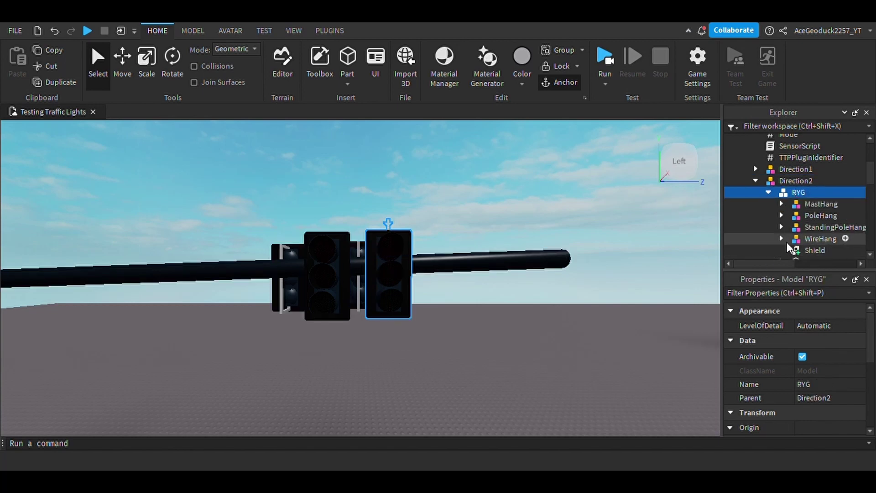
{"action": "scroll", "coordinate": [796, 231], "scroll_direction": "down", "scroll_amount": 3}
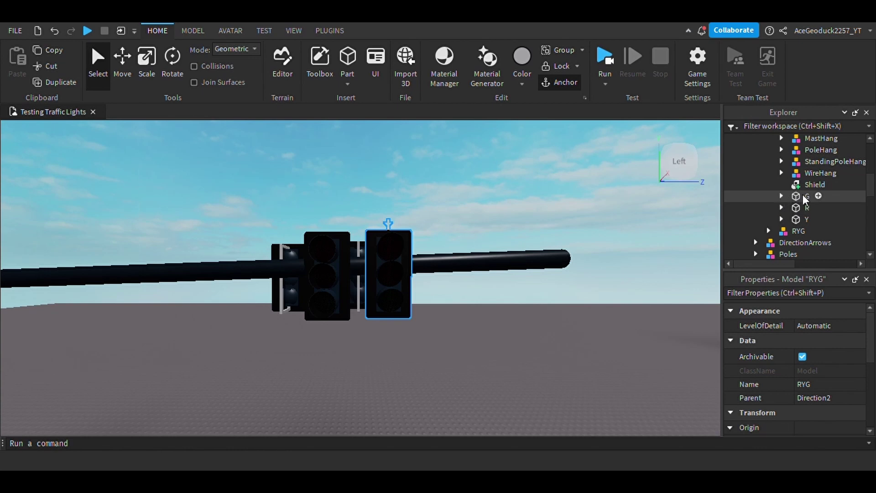
{"action": "left_click", "coordinate": [804, 196]}
{"action": "left_click", "coordinate": [781, 196]}
{"action": "scroll", "coordinate": [814, 214], "scroll_direction": "down", "scroll_amount": 2}
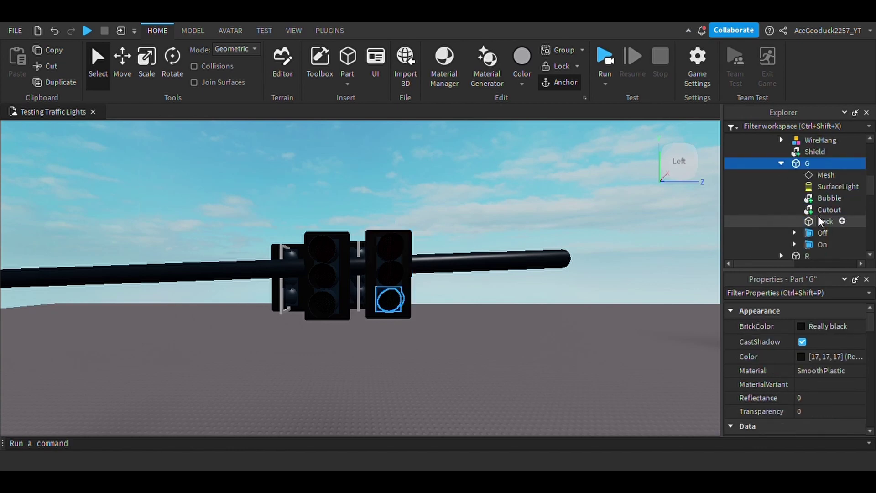
{"action": "left_click", "coordinate": [822, 209]}
Scale the green light's Cutout visor outward so that it extends farther from the front of the signal
{"action": "scroll", "coordinate": [552, 314], "scroll_direction": "down", "scroll_amount": 5}
{"action": "scroll", "coordinate": [550, 309], "scroll_direction": "up", "scroll_amount": 3}
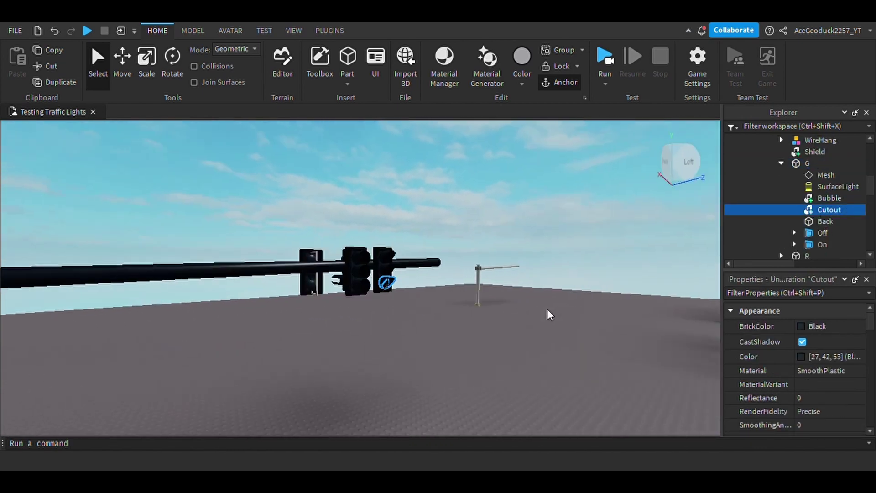
{"action": "scroll", "coordinate": [549, 309], "scroll_direction": "up", "scroll_amount": 2}
{"action": "scroll", "coordinate": [550, 309], "scroll_direction": "down", "scroll_amount": 2}
{"action": "scroll", "coordinate": [384, 242], "scroll_direction": "up", "scroll_amount": 4}
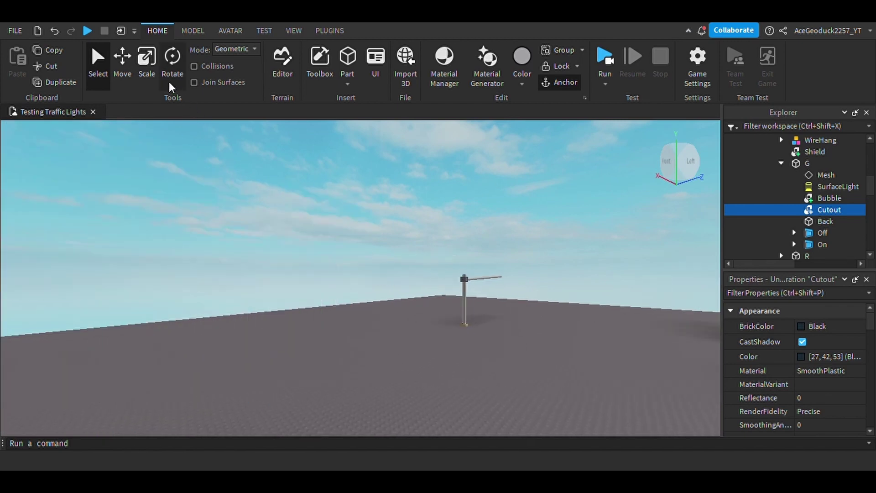
{"action": "left_click", "coordinate": [147, 59]}
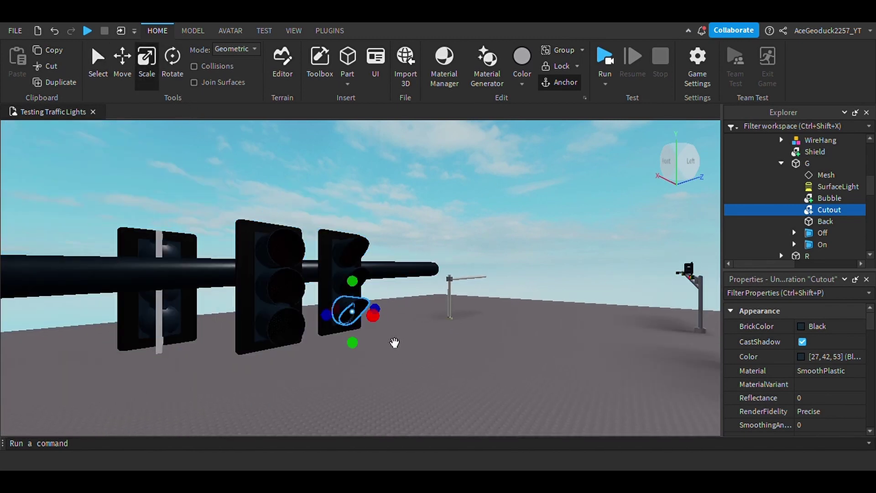
{"action": "left_click_drag", "start_coordinate": [372, 316], "coordinate": [420, 336]}
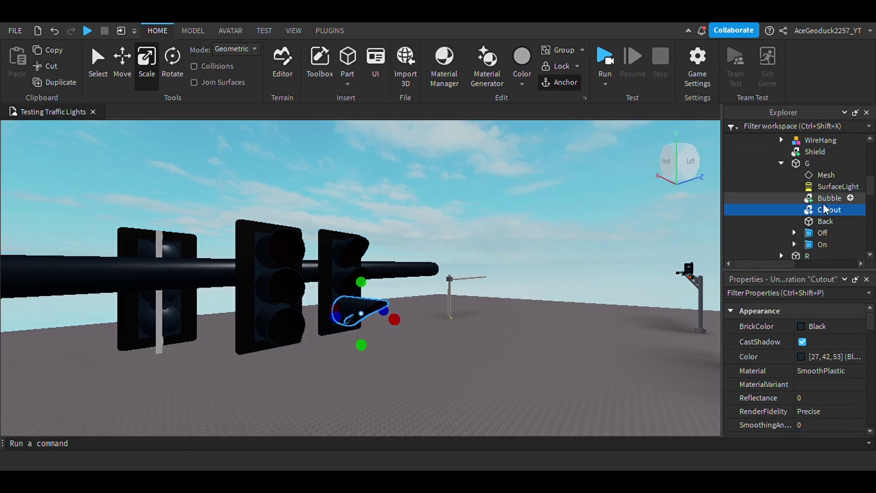
Select the Tunnel visor of the G part in the second Direction2 RYG model and slightly adjust its size with Scale
{"action": "scroll", "coordinate": [800, 174], "scroll_direction": "up", "scroll_amount": 3}
{"action": "scroll", "coordinate": [765, 152], "scroll_direction": "up", "scroll_amount": 1}
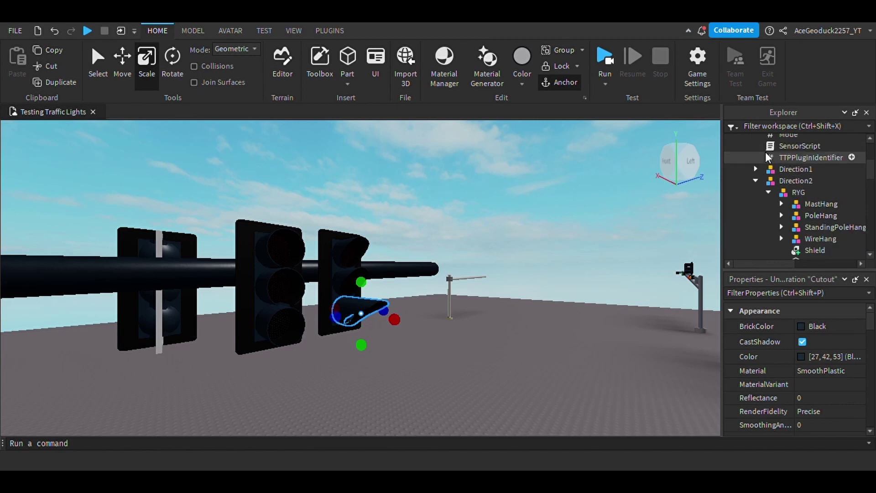
{"action": "scroll", "coordinate": [773, 163], "scroll_direction": "down", "scroll_amount": 4}
{"action": "scroll", "coordinate": [784, 214], "scroll_direction": "down", "scroll_amount": 1}
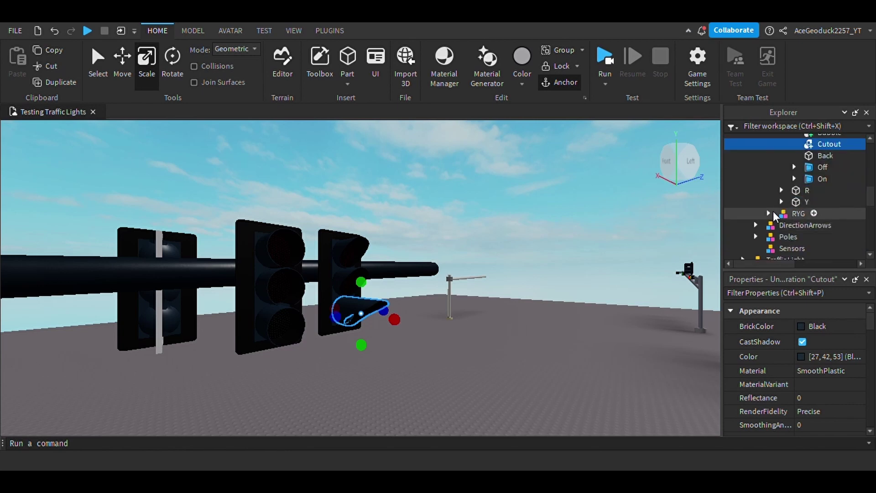
{"action": "left_click", "coordinate": [769, 211]}
{"action": "scroll", "coordinate": [794, 218], "scroll_direction": "down", "scroll_amount": 2}
{"action": "left_click", "coordinate": [781, 217]}
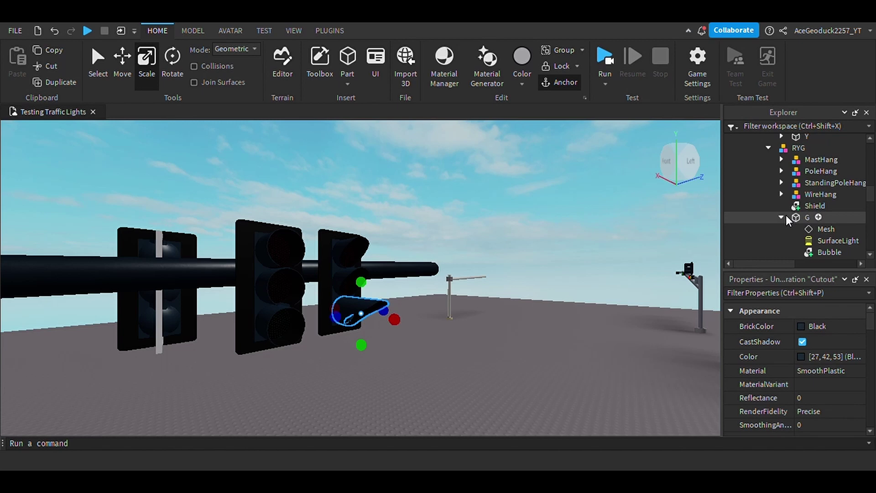
{"action": "scroll", "coordinate": [803, 228], "scroll_direction": "down", "scroll_amount": 3}
{"action": "left_click", "coordinate": [818, 198]}
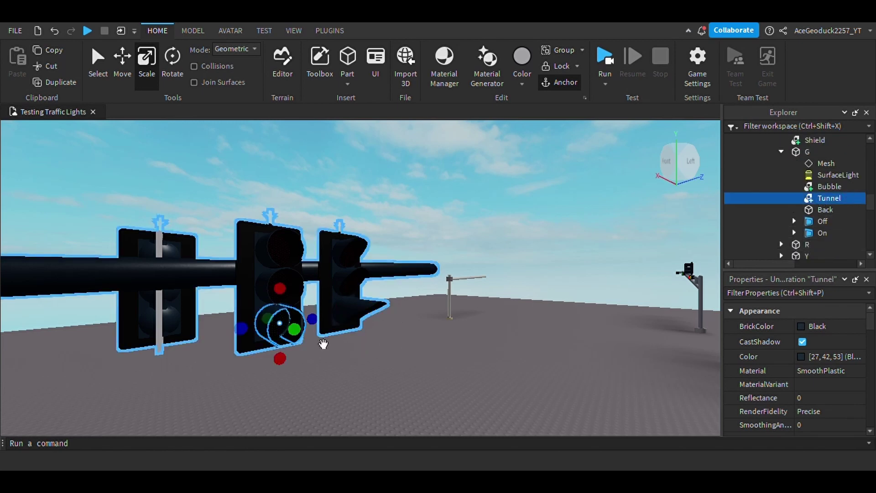
{"action": "mouse_move", "coordinate": [305, 338]}
{"action": "left_mouse_down"}
{"action": "mouse_move", "coordinate": [298, 333]}
{"action": "mouse_move", "coordinate": [318, 349]}
{"action": "mouse_move", "coordinate": [299, 336]}
{"action": "left_mouse_up"}
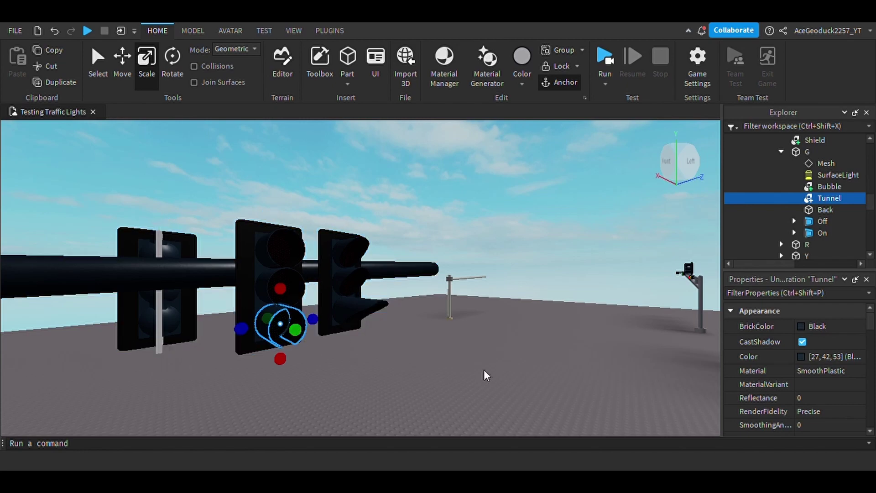
Scale the selected Tunnel visor of the green light slightly along its outward direction
{"action": "key", "text": "s"}
{"action": "right_click_drag", "start_coordinate": [484, 371], "coordinate": [485, 372]}
{"action": "key", "text": "a"}
{"action": "key", "text": "d"}
{"action": "key", "text": "w"}
{"action": "key", "text": "s"}
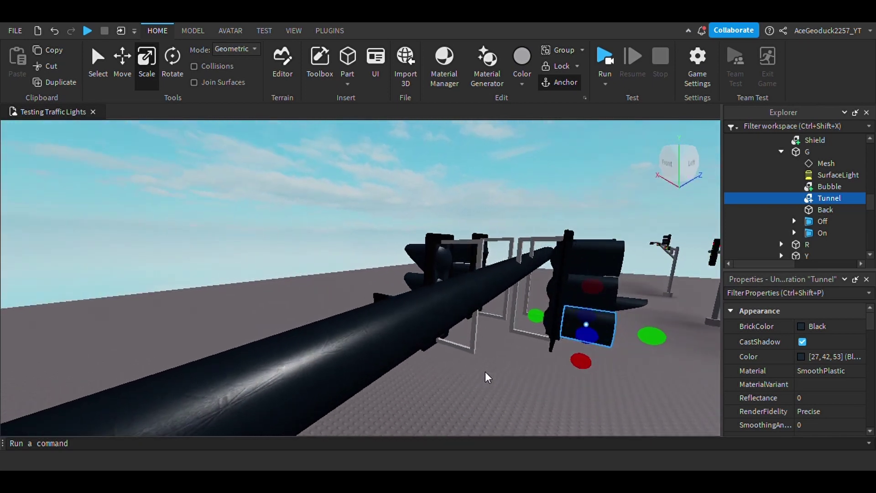
{"action": "mouse_move", "coordinate": [645, 340]}
{"action": "left_mouse_down"}
{"action": "mouse_move", "coordinate": [615, 332]}
{"action": "mouse_move", "coordinate": [646, 337]}
{"action": "left_mouse_up"}
{"action": "key", "text": "s"}
{"action": "right_click_drag", "start_coordinate": [630, 380], "coordinate": [629, 381]}
{"action": "key", "text": "d"}
{"action": "key", "text": "w"}
{"action": "scroll", "coordinate": [630, 386], "scroll_direction": "up", "scroll_amount": 5}
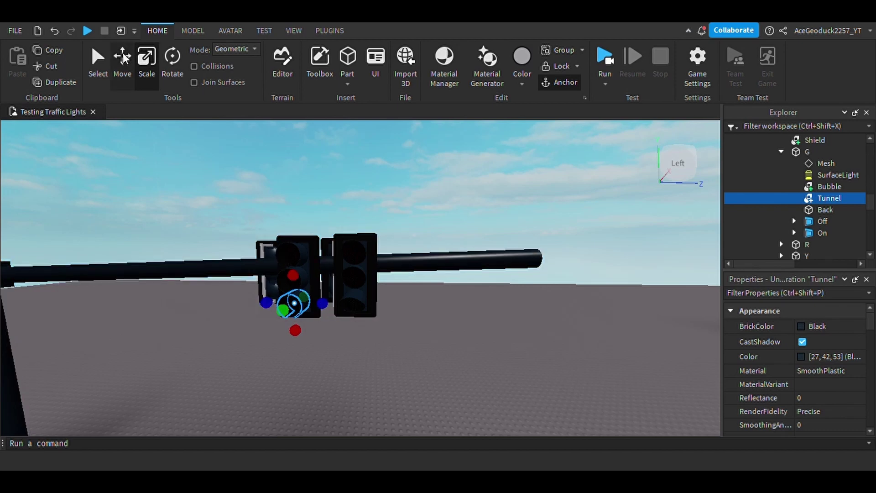
Duplicate the Tunnel visor and move the copy along the mast arm onto the neighbouring signal's green light, raising it slightly to line up
{"action": "key", "text": "ctrl+d"}
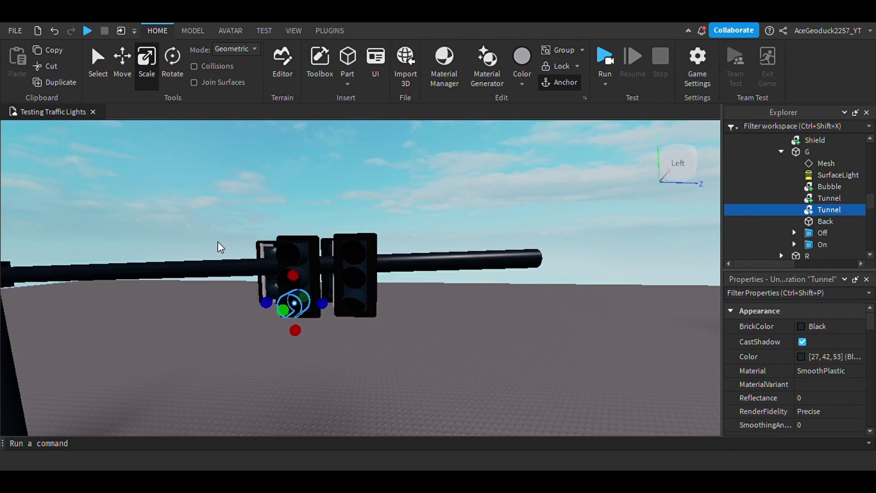
{"action": "left_click", "coordinate": [118, 74]}
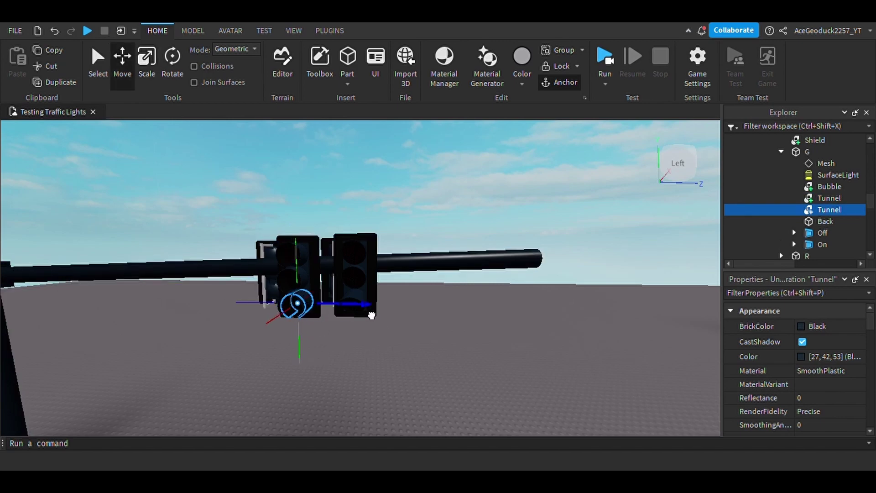
{"action": "left_click_drag", "start_coordinate": [371, 309], "coordinate": [422, 308]}
{"action": "scroll", "coordinate": [426, 322], "scroll_direction": "down", "scroll_amount": 5}
{"action": "right_click_drag", "start_coordinate": [426, 322], "coordinate": [426, 322]}
{"action": "scroll", "coordinate": [425, 321], "scroll_direction": "up", "scroll_amount": 3}
{"action": "scroll", "coordinate": [425, 321], "scroll_direction": "up", "scroll_amount": 5}
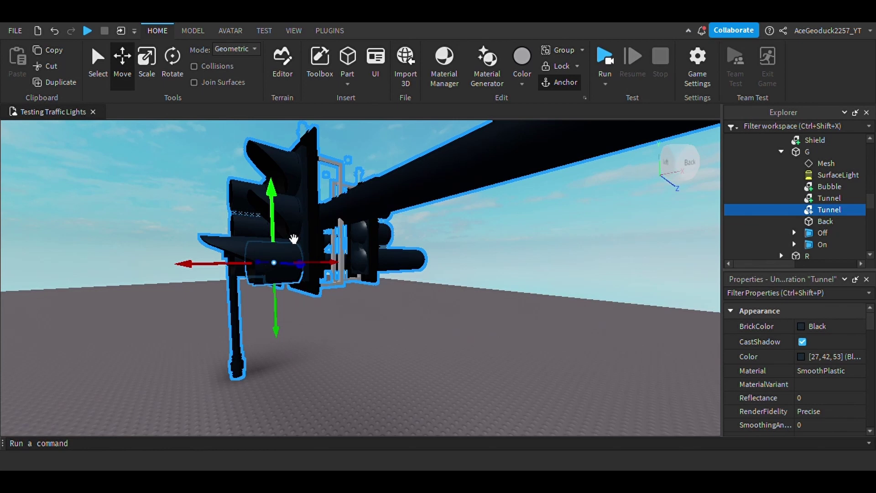
{"action": "left_click_drag", "start_coordinate": [278, 225], "coordinate": [280, 222]}
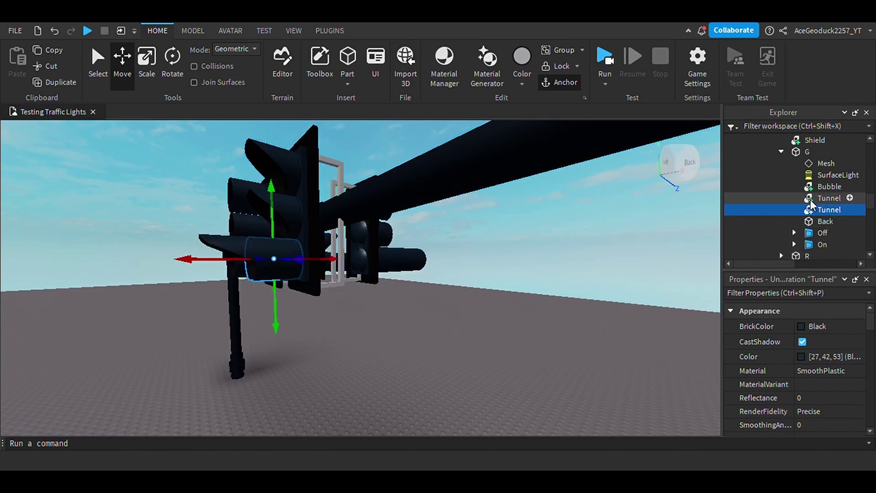
Select the Cutout visor of the first RYG model's green light and move it outward, clear of the signal's front
{"action": "scroll", "coordinate": [810, 199], "scroll_direction": "up", "scroll_amount": 2}
{"action": "scroll", "coordinate": [810, 199], "scroll_direction": "up", "scroll_amount": 3}
{"action": "left_click", "coordinate": [828, 144]}
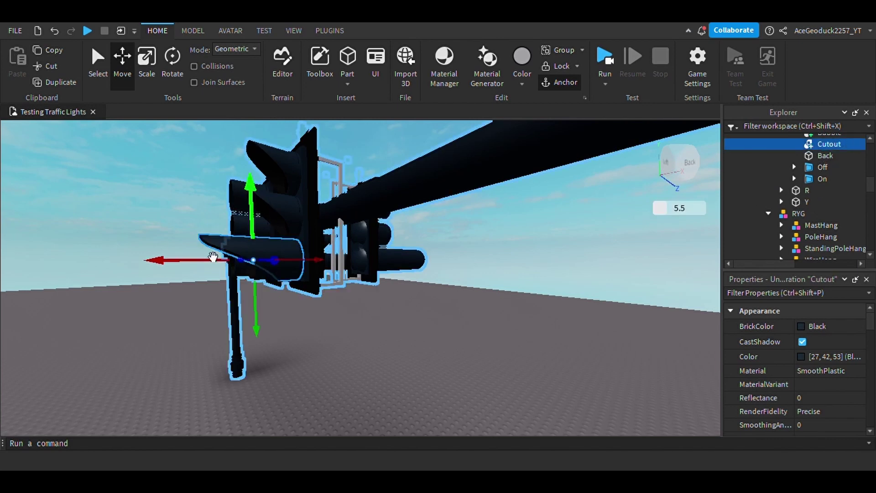
{"action": "left_click_drag", "start_coordinate": [144, 264], "coordinate": [5, 266]}
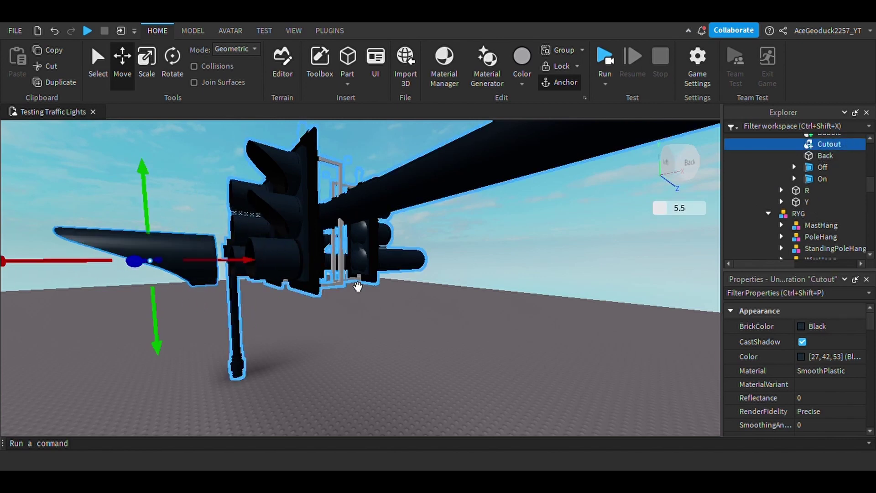
{"action": "left_click_drag", "start_coordinate": [265, 276], "coordinate": [203, 273]}
Select the duplicated Tunnel visor and nudge it along the X axis to fit against the signal's green light
{"action": "scroll", "coordinate": [832, 212], "scroll_direction": "down", "scroll_amount": 3}
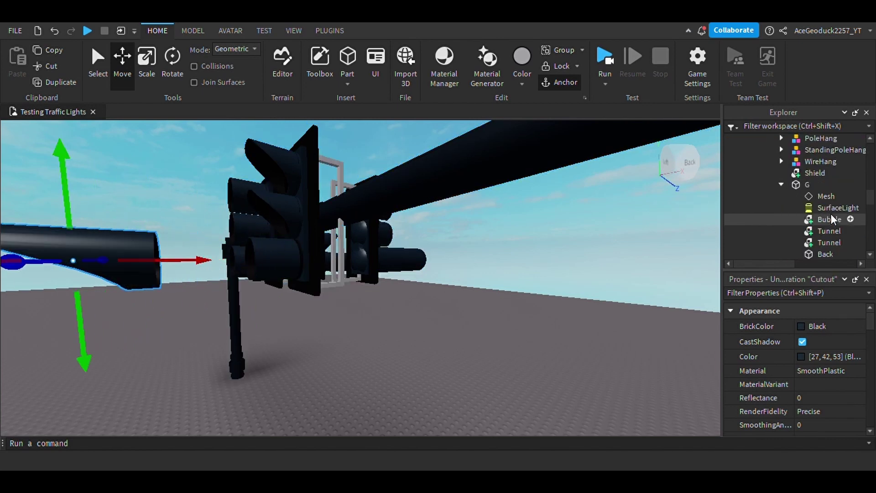
{"action": "scroll", "coordinate": [829, 213], "scroll_direction": "down", "scroll_amount": 3}
{"action": "left_click", "coordinate": [829, 177]}
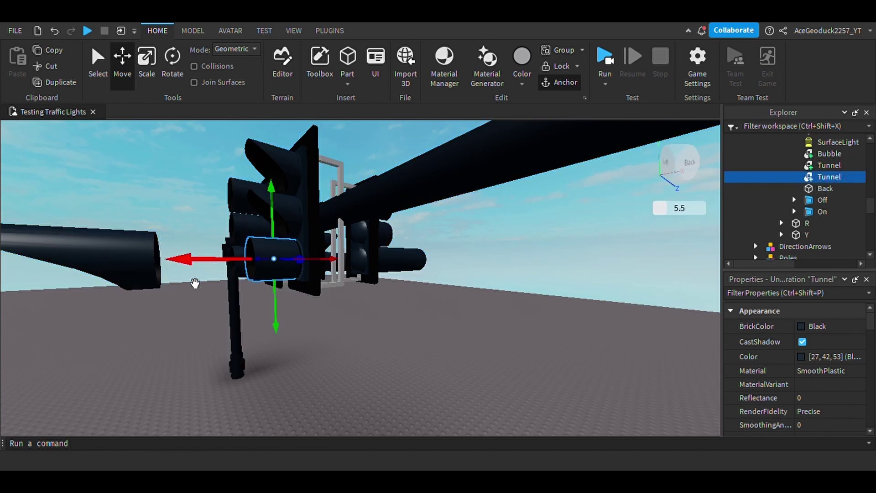
{"action": "left_click_drag", "start_coordinate": [182, 262], "coordinate": [187, 263]}
{"action": "right_click_drag", "start_coordinate": [401, 348], "coordinate": [383, 362]}
{"action": "left_click_drag", "start_coordinate": [521, 272], "coordinate": [514, 271]}
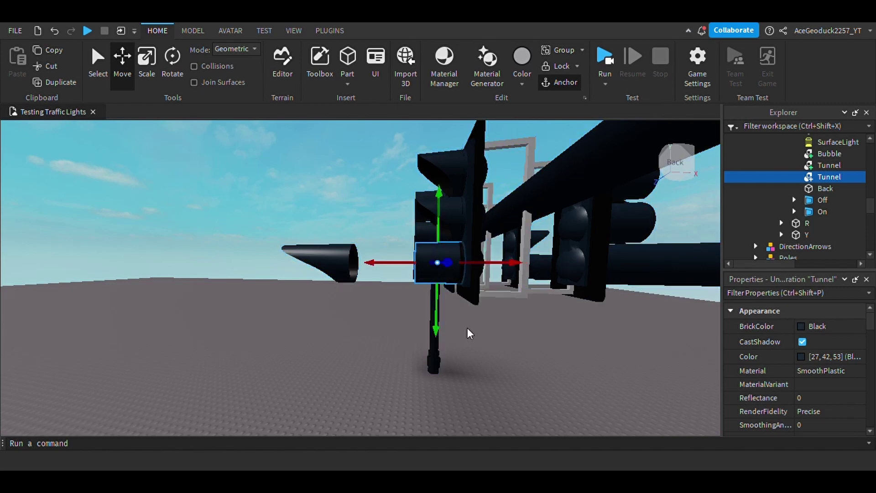
Reselect the duplicated Tunnel visor and shorten it with Scale from its front end
{"action": "left_click", "coordinate": [474, 332]}
{"action": "right_click_drag", "start_coordinate": [474, 333], "coordinate": [474, 336]}
{"action": "scroll", "coordinate": [474, 332], "scroll_direction": "down", "scroll_amount": 5}
{"action": "scroll", "coordinate": [474, 332], "scroll_direction": "up", "scroll_amount": 6}
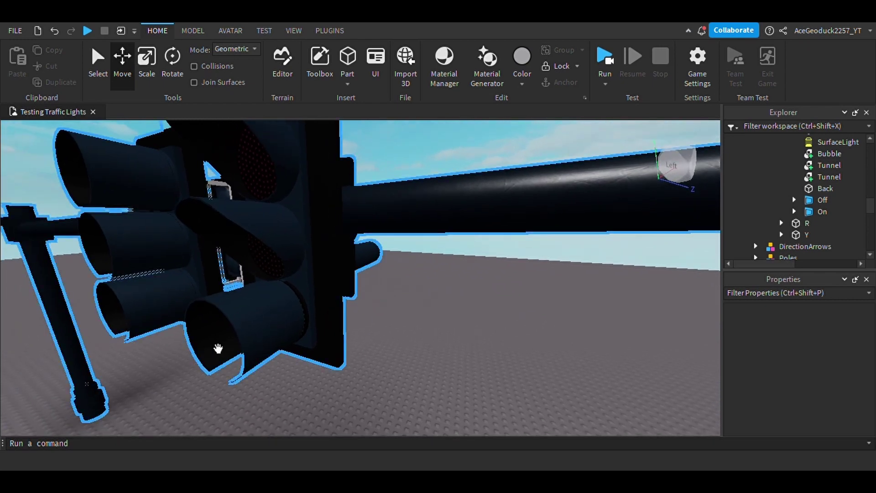
{"action": "left_click", "coordinate": [822, 179]}
{"action": "left_click_drag", "start_coordinate": [310, 338], "coordinate": [313, 341]}
{"action": "left_click", "coordinate": [432, 365]}
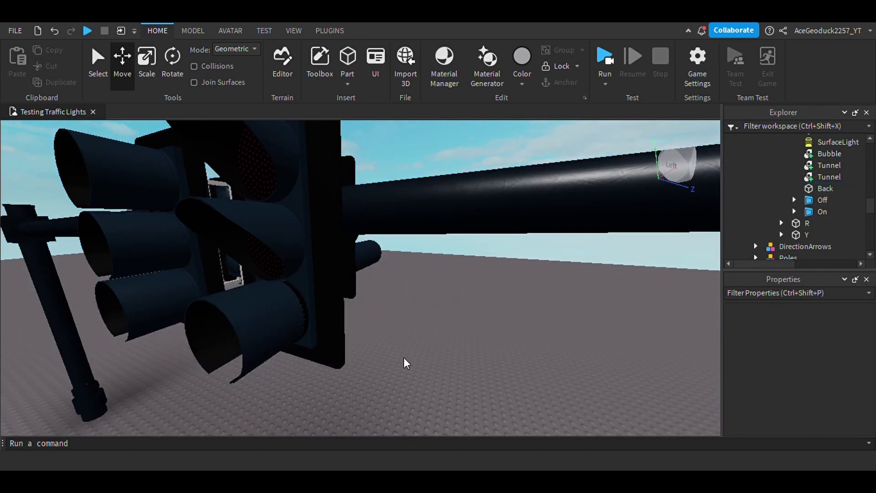
{"action": "left_click", "coordinate": [828, 177]}
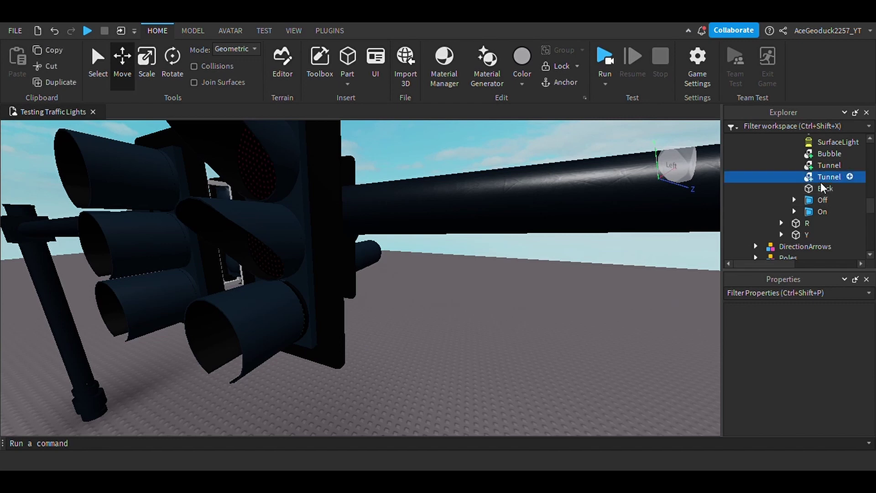
{"action": "left_click", "coordinate": [147, 64]}
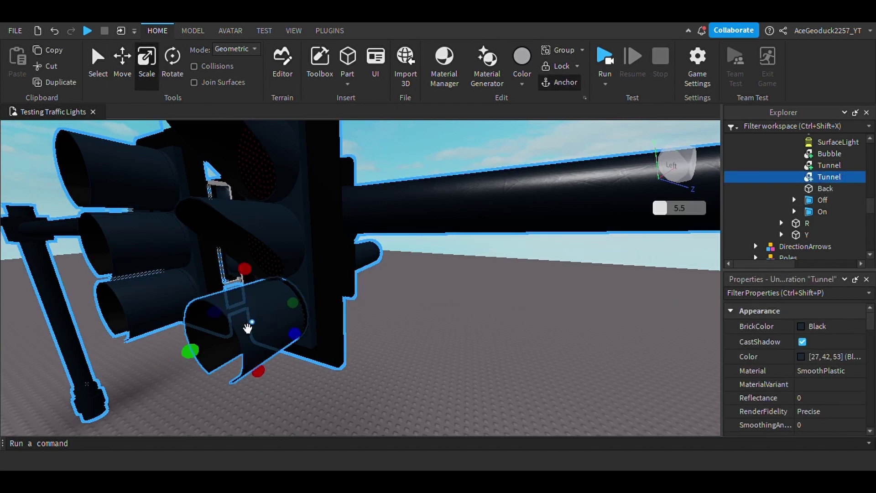
{"action": "left_click_drag", "start_coordinate": [213, 373], "coordinate": [228, 365]}
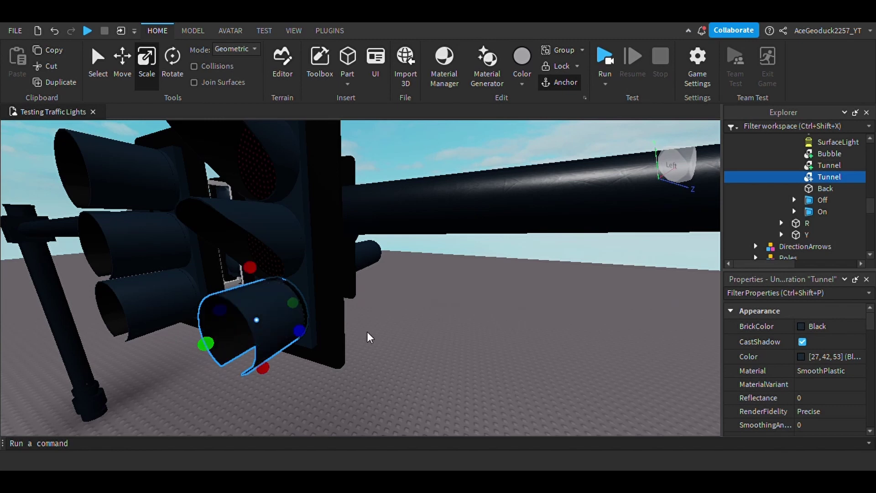
Duplicate the shortened Tunnel visor, rotate the copy about its long axis to close the bottom gap, and lower it slightly
{"action": "key", "text": "ctrl+d"}
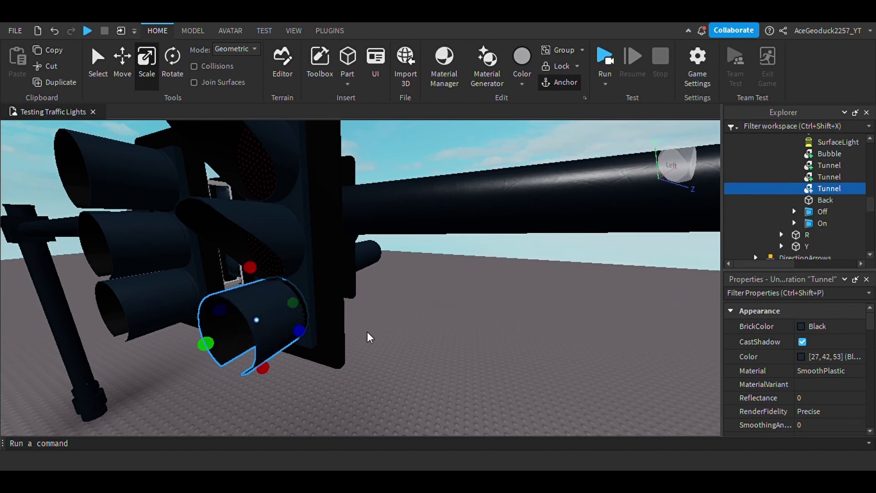
{"action": "left_click", "coordinate": [172, 64]}
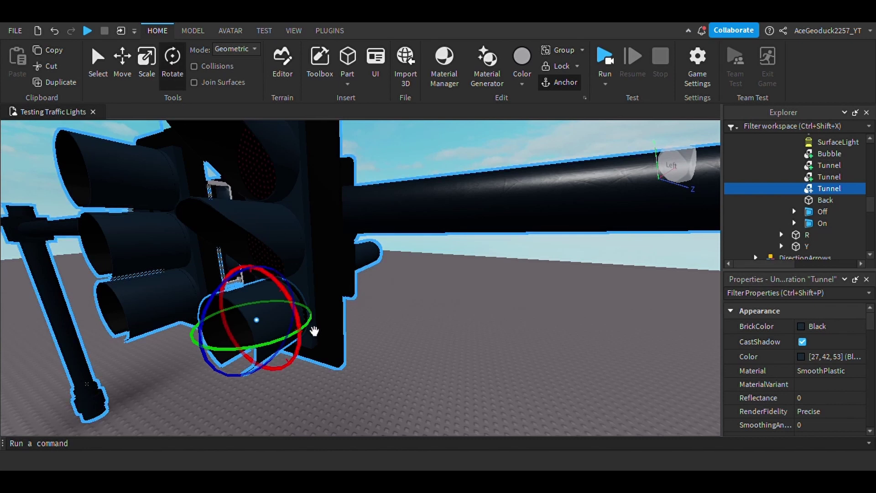
{"action": "left_click_drag", "start_coordinate": [251, 265], "coordinate": [168, 297]}
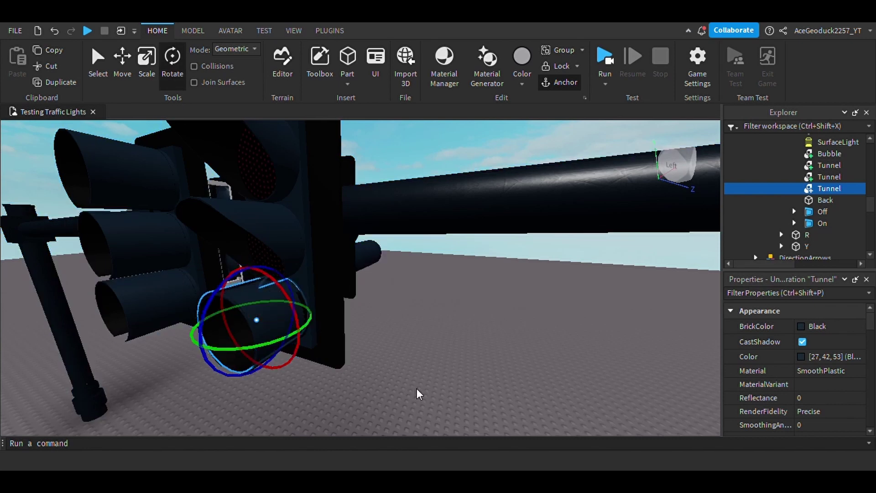
{"action": "left_click", "coordinate": [123, 63]}
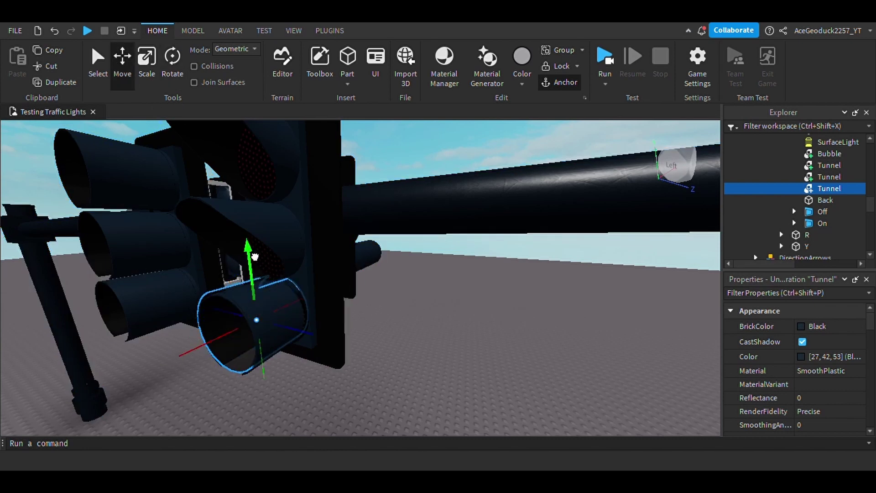
{"action": "left_click_drag", "start_coordinate": [250, 255], "coordinate": [251, 260]}
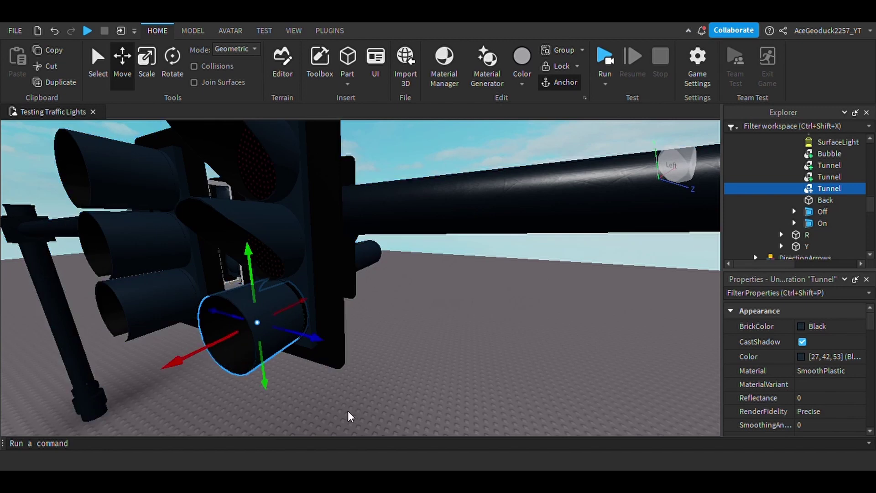
{"action": "left_click", "coordinate": [366, 417]}
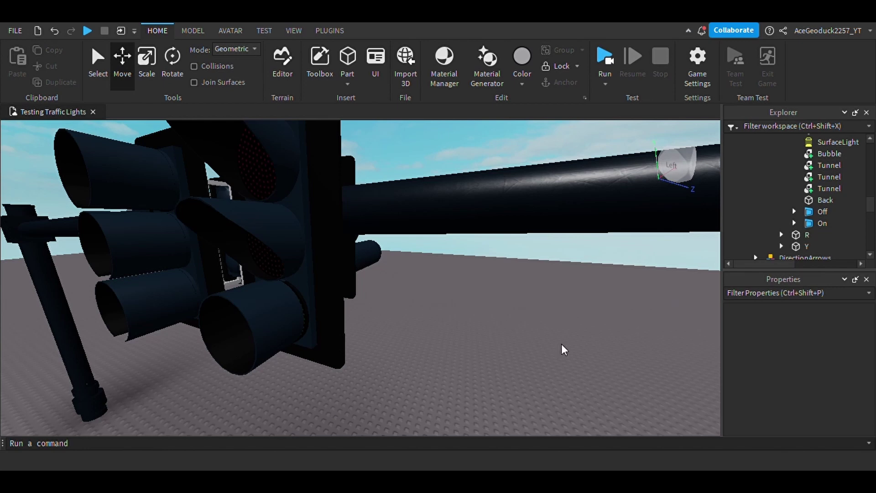
Select the detached Cutout visor and move it back toward the signal, against the front of the closed tunnel
{"action": "scroll", "coordinate": [778, 180], "scroll_direction": "down", "scroll_amount": 5}
{"action": "key", "text": "a"}
{"action": "right_click_drag", "start_coordinate": [370, 381], "coordinate": [371, 381]}
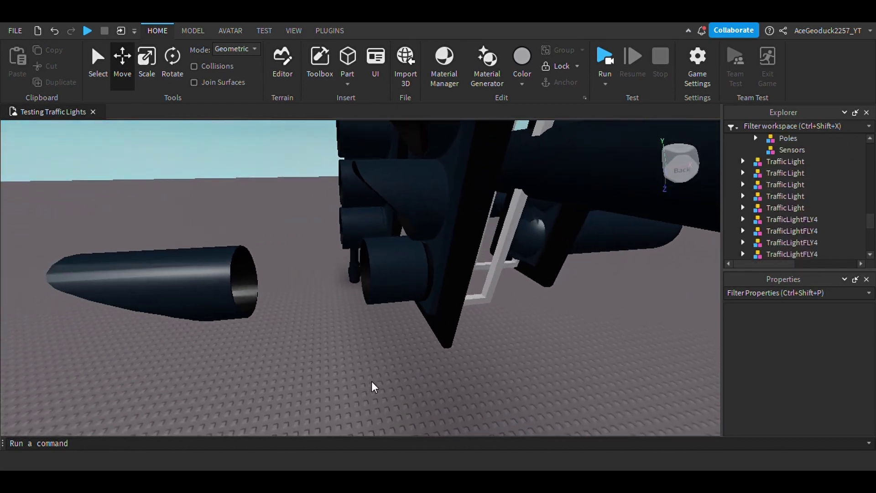
{"action": "scroll", "coordinate": [802, 231], "scroll_direction": "down", "scroll_amount": 3}
{"action": "scroll", "coordinate": [802, 231], "scroll_direction": "up", "scroll_amount": 5}
{"action": "scroll", "coordinate": [801, 231], "scroll_direction": "up", "scroll_amount": 3}
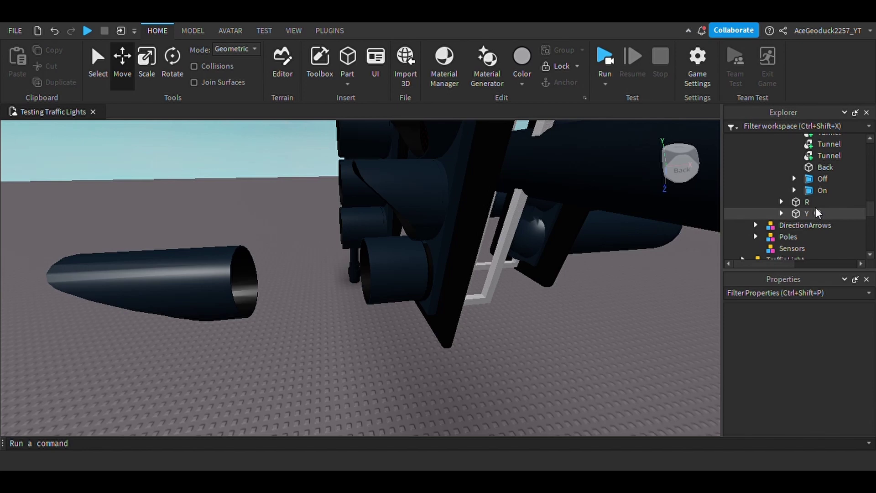
{"action": "left_click", "coordinate": [823, 177]}
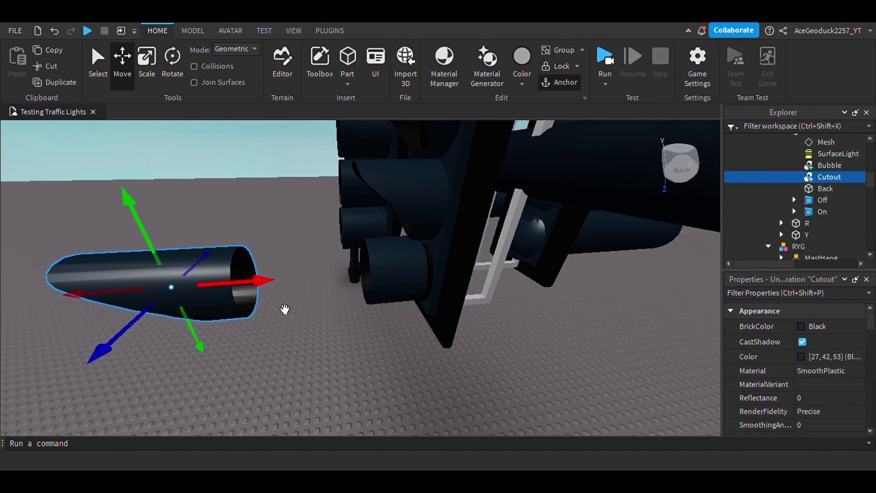
{"action": "left_click_drag", "start_coordinate": [290, 289], "coordinate": [368, 285]}
Rotate the Cutout visor about its long axis so that its cut side faces sideways
{"action": "scroll", "coordinate": [383, 365], "scroll_direction": "down", "scroll_amount": 10}
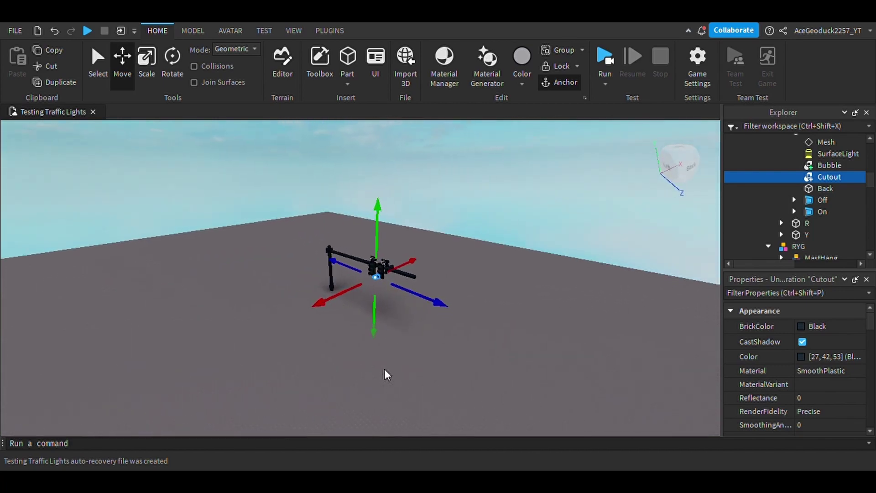
{"action": "scroll", "coordinate": [387, 373], "scroll_direction": "up", "scroll_amount": 10}
{"action": "scroll", "coordinate": [385, 369], "scroll_direction": "down", "scroll_amount": 5}
{"action": "right_click_drag", "start_coordinate": [385, 369], "coordinate": [385, 370]}
{"action": "scroll", "coordinate": [385, 369], "scroll_direction": "up", "scroll_amount": 3}
{"action": "scroll", "coordinate": [385, 369], "scroll_direction": "down", "scroll_amount": 1}
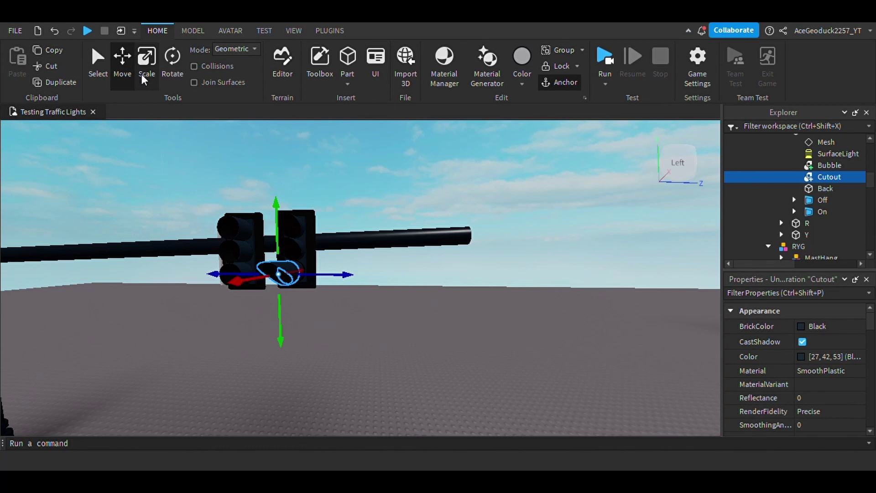
{"action": "left_click", "coordinate": [172, 68]}
{"action": "left_click_drag", "start_coordinate": [321, 310], "coordinate": [323, 229]}
{"action": "left_click", "coordinate": [412, 369]}
Nudge the rotated Cutout visor along the Z axis to align it with the tunnel behind it
{"action": "right_click_drag", "start_coordinate": [413, 370], "coordinate": [433, 384]}
{"action": "scroll", "coordinate": [412, 368], "scroll_direction": "up", "scroll_amount": 4}
{"action": "scroll", "coordinate": [414, 368], "scroll_direction": "down", "scroll_amount": 5}
{"action": "scroll", "coordinate": [414, 368], "scroll_direction": "up", "scroll_amount": 5}
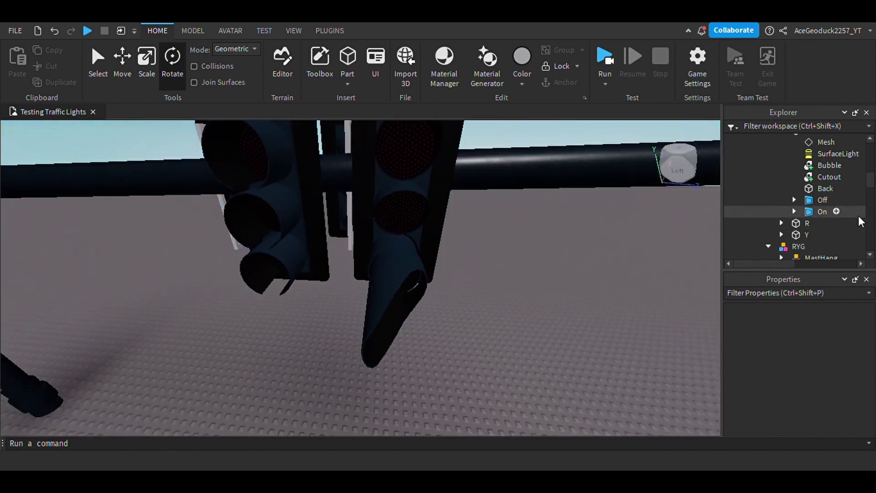
{"action": "left_click", "coordinate": [826, 178]}
{"action": "key", "text": "ctrl+2"}
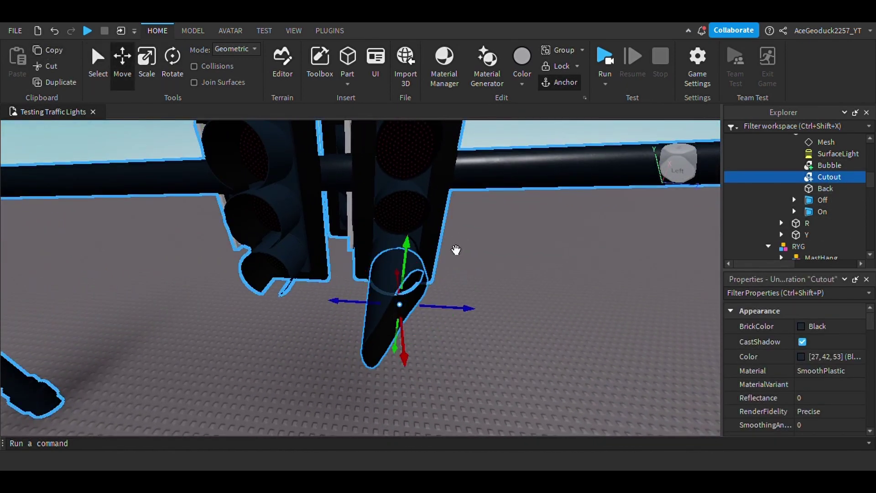
{"action": "left_click_drag", "start_coordinate": [468, 308], "coordinate": [471, 312]}
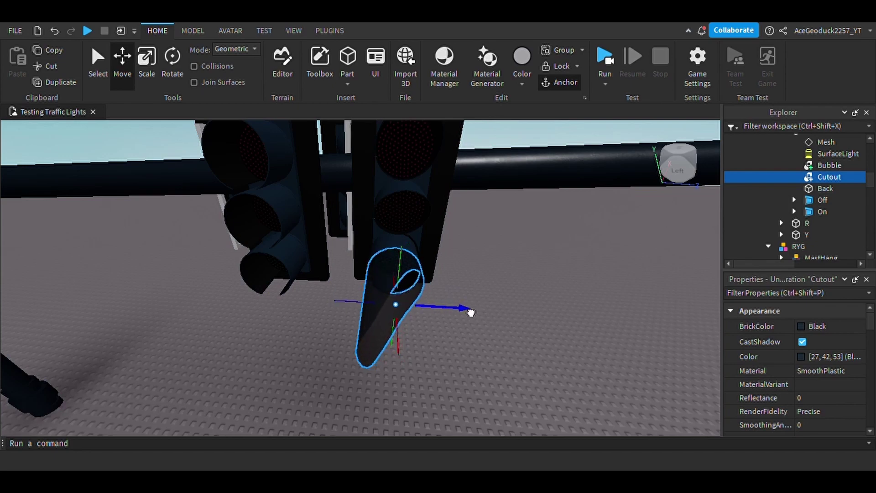
{"action": "left_click", "coordinate": [506, 322]}
Shorten the Cutout visor from its outer end with Scale
{"action": "right_click_drag", "start_coordinate": [507, 322], "coordinate": [506, 322]}
{"action": "scroll", "coordinate": [506, 322], "scroll_direction": "down", "scroll_amount": 5}
{"action": "scroll", "coordinate": [506, 322], "scroll_direction": "up", "scroll_amount": 5}
{"action": "scroll", "coordinate": [506, 322], "scroll_direction": "down", "scroll_amount": 1}
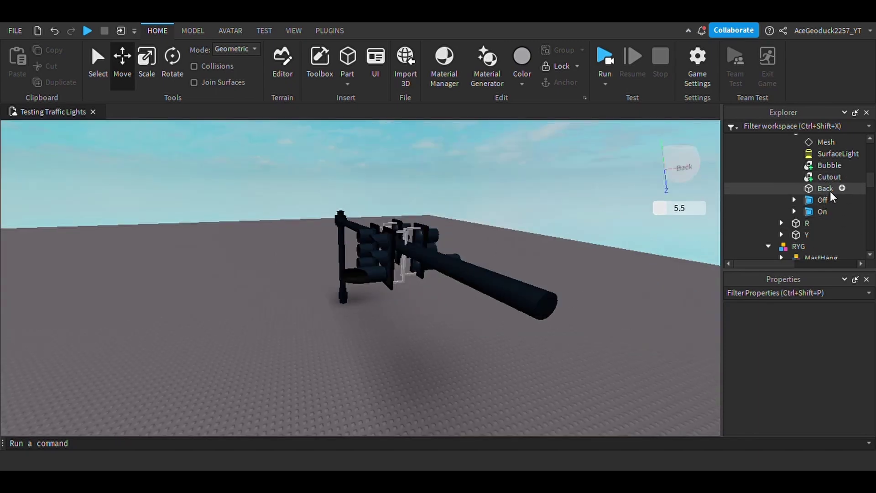
{"action": "left_click", "coordinate": [828, 177]}
{"action": "left_click", "coordinate": [146, 59]}
{"action": "scroll", "coordinate": [399, 378], "scroll_direction": "up", "scroll_amount": 5}
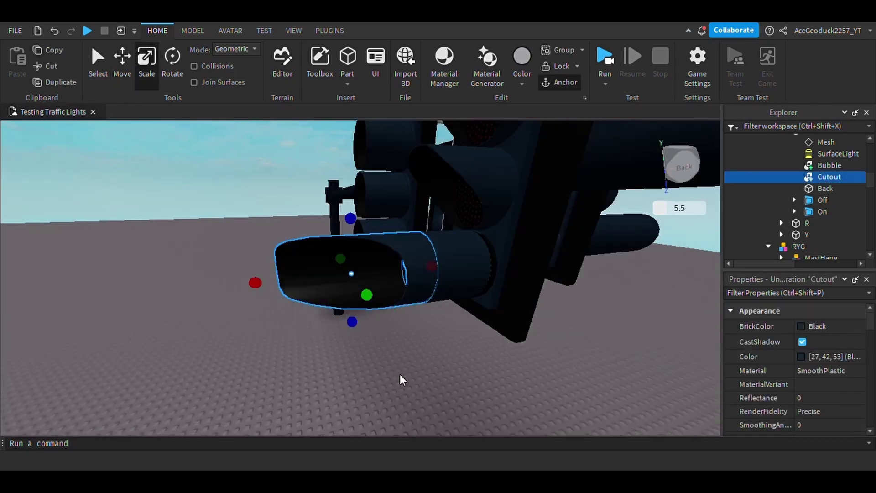
{"action": "left_click_drag", "start_coordinate": [256, 283], "coordinate": [294, 279]}
{"action": "left_click", "coordinate": [425, 404]}
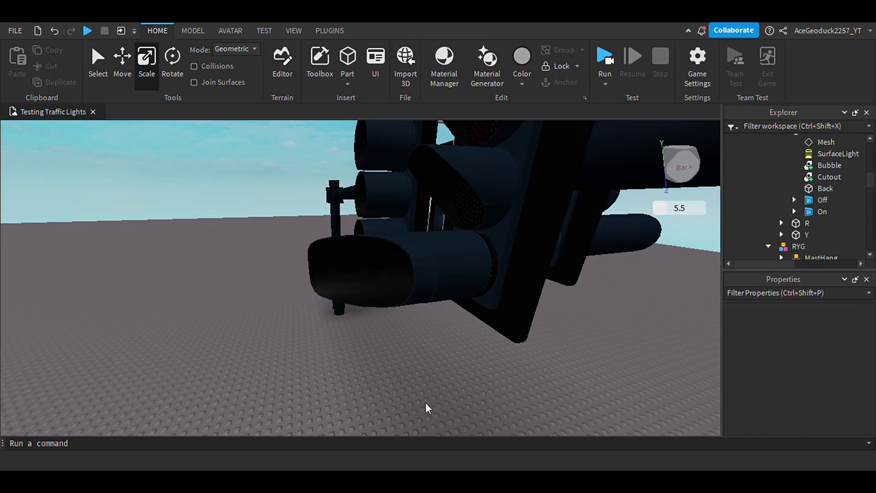
Examine the mast arm and its modified green-light visors from several distances and angles
{"action": "right_click_drag", "start_coordinate": [426, 403], "coordinate": [426, 403]}
{"action": "key", "text": "s"}
{"action": "key", "text": "w"}
{"action": "key", "text": "s"}
{"action": "key", "text": "d"}
{"action": "key", "text": "w"}
{"action": "key", "text": "s"}
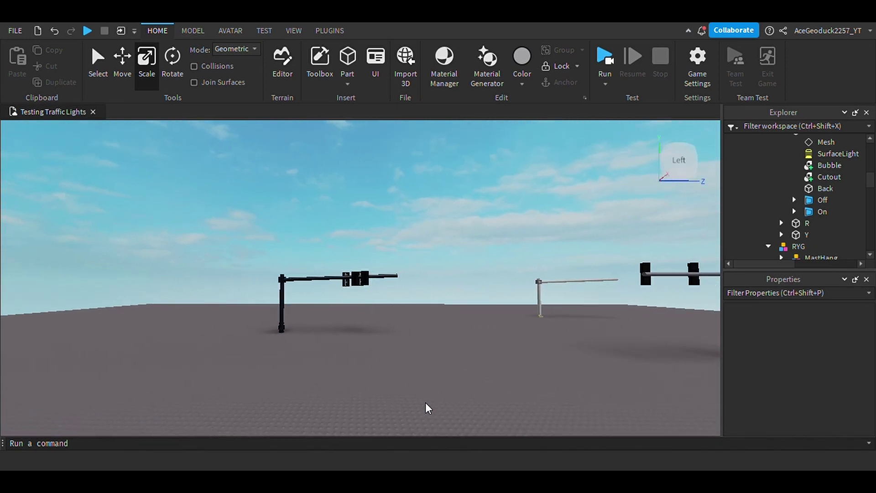
{"action": "key", "text": "w"}
{"action": "scroll", "coordinate": [428, 407], "scroll_direction": "down", "scroll_amount": 3}
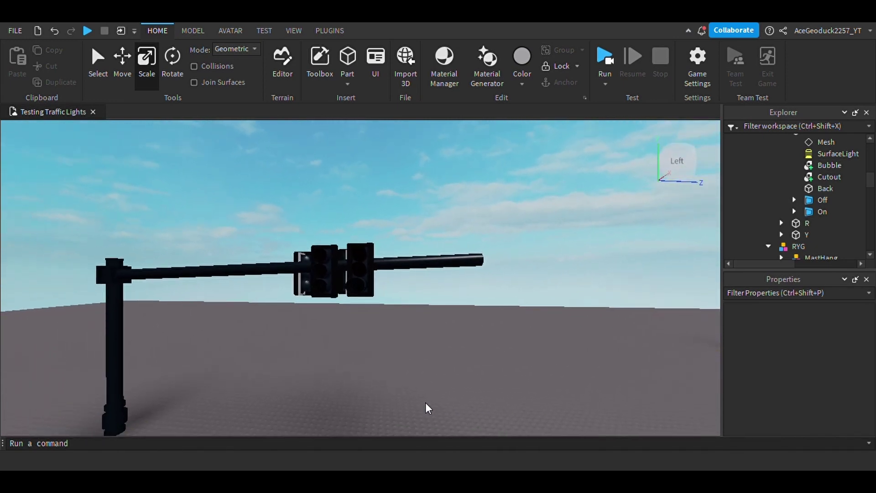
Run the simulation, inspect the lit signals and extended visors from both sides of the mast arm, and stop it
{"action": "left_click", "coordinate": [605, 57]}
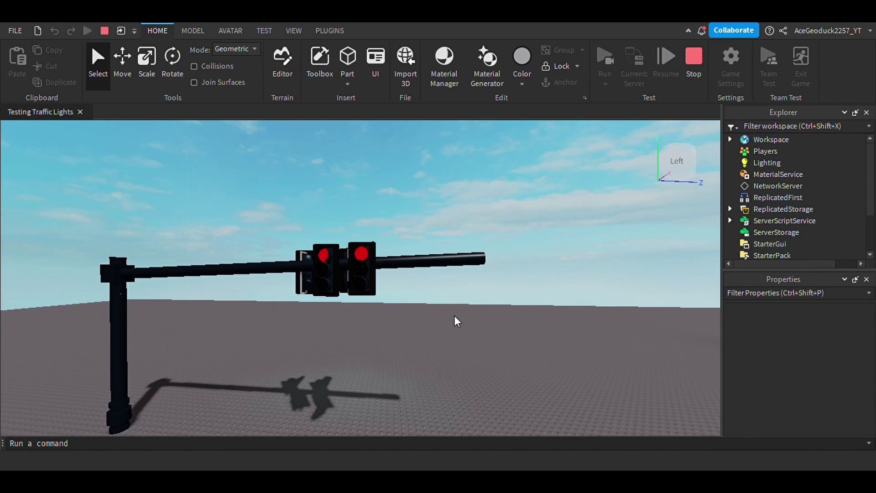
{"action": "key", "text": "w"}
{"action": "right_click_drag", "start_coordinate": [455, 316], "coordinate": [455, 315]}
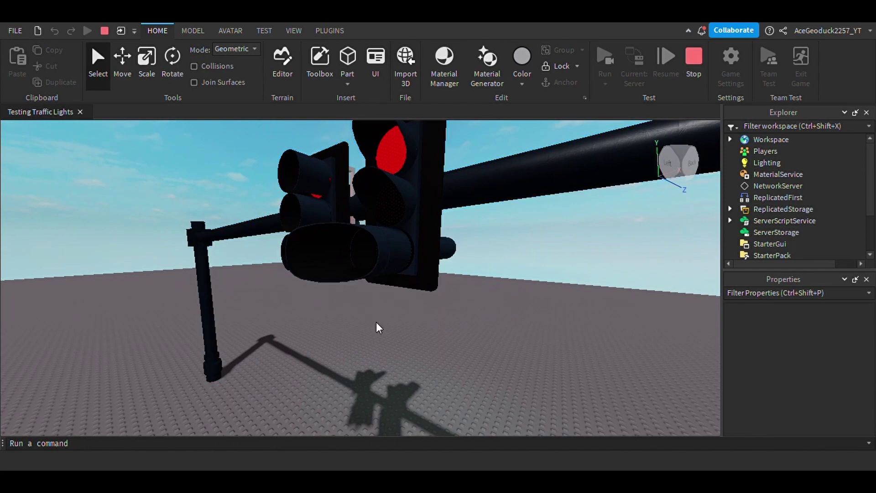
{"action": "key", "text": "a"}
{"action": "right_click_drag", "start_coordinate": [376, 322], "coordinate": [376, 321]}
{"action": "key", "text": "w"}
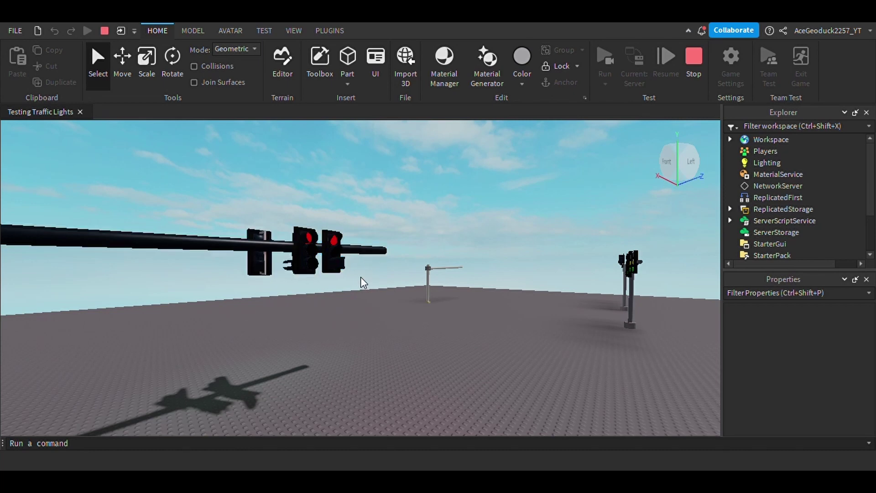
{"action": "left_click", "coordinate": [685, 58]}
{"action": "key", "text": "shift+F5"}
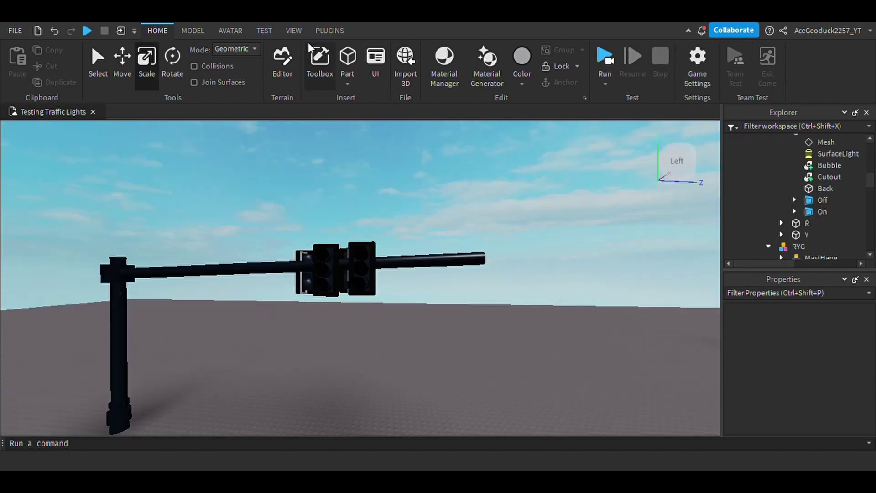
Apply Auto Cycle to the existing signals with the traffic signal plugin's Edit mode and close its editor
{"action": "left_click", "coordinate": [330, 30]}
{"action": "left_click", "coordinate": [522, 73]}
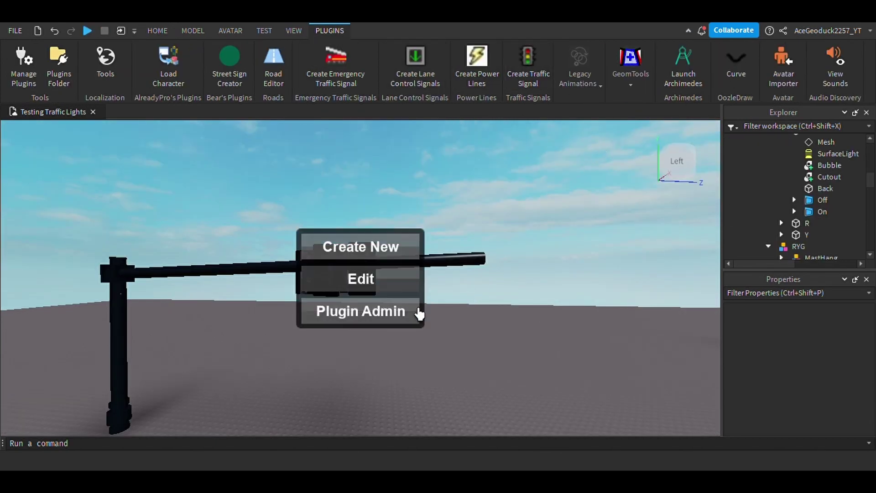
{"action": "left_click", "coordinate": [372, 277]}
{"action": "left_click", "coordinate": [376, 297]}
{"action": "left_click", "coordinate": [292, 359]}
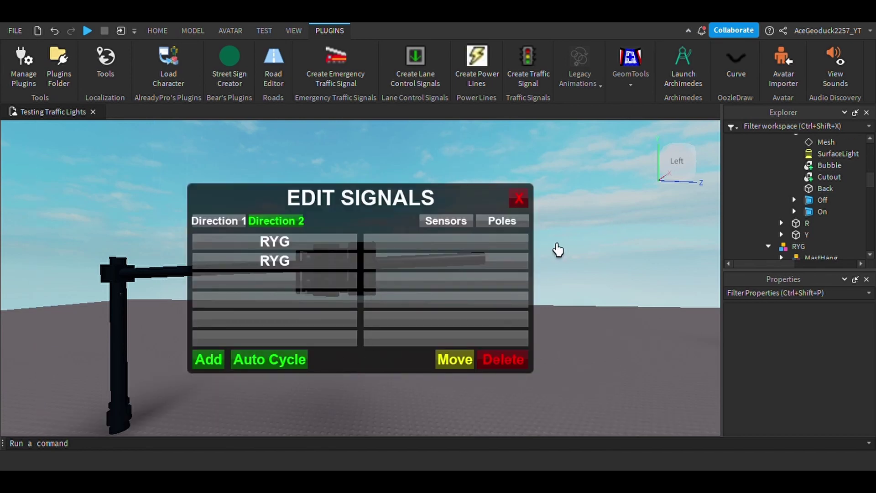
{"action": "left_click", "coordinate": [518, 198]}
{"action": "left_click", "coordinate": [157, 30]}
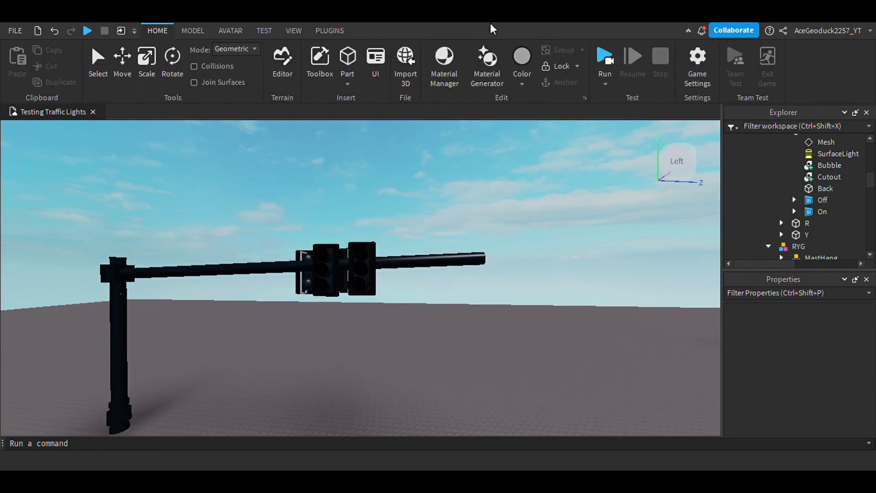
Run the simulation again and watch the mast arm signals go through their light cycle
{"action": "left_click", "coordinate": [615, 68]}
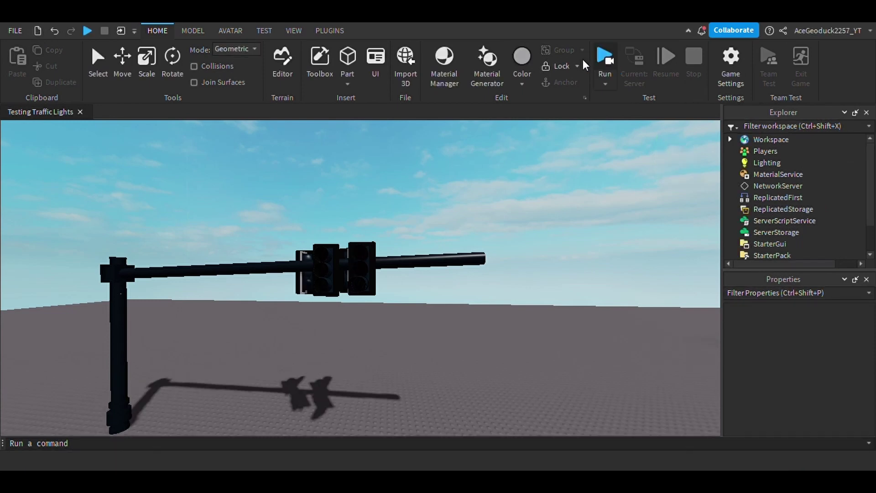
{"action": "key", "text": "s"}
{"action": "right_click_drag", "start_coordinate": [402, 382], "coordinate": [403, 383]}
{"action": "key", "text": "d"}
{"action": "key", "text": "w"}
{"action": "key", "text": "w"}
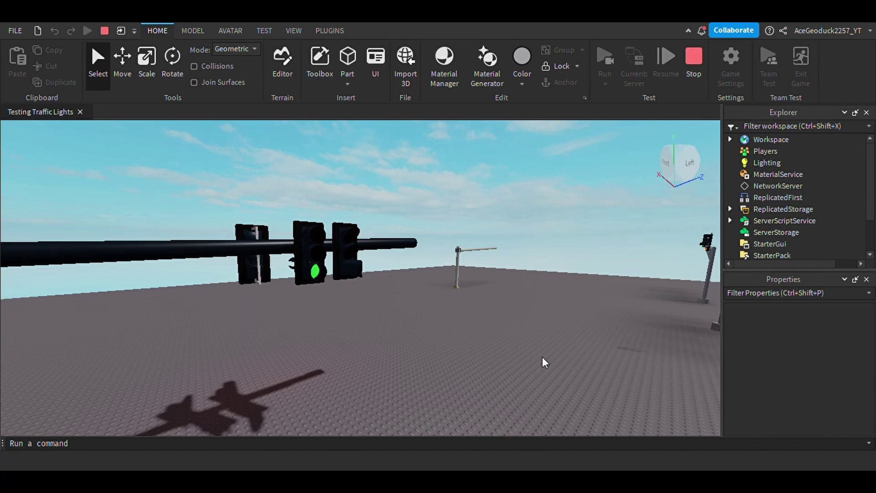
Examine the cycling signals and their extended green-light visors up close and from several angles
{"action": "key", "text": "s"}
{"action": "right_click_drag", "start_coordinate": [542, 357], "coordinate": [542, 357]}
{"action": "key", "text": "w"}
{"action": "key", "text": "w"}
{"action": "key", "text": "s"}
{"action": "key", "text": "a"}
{"action": "key", "text": "w"}
{"action": "key", "text": "w"}
{"action": "key", "text": "s"}
{"action": "key", "text": "w"}
{"action": "key", "text": "d"}
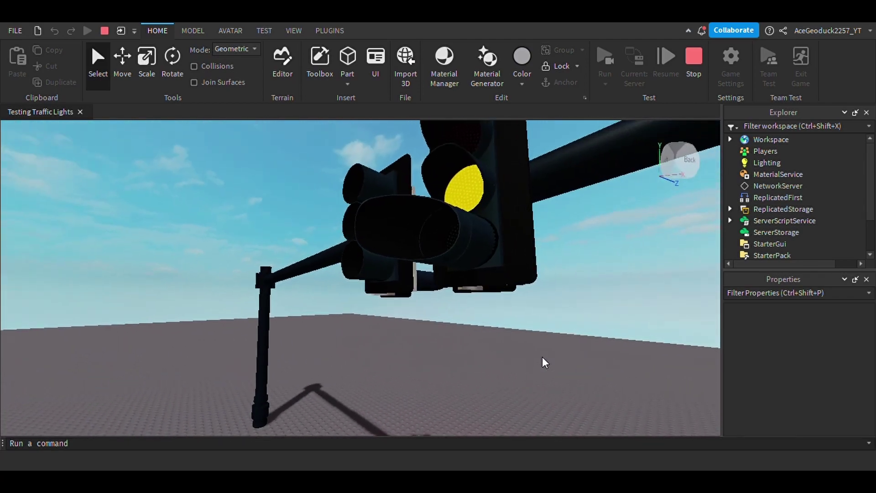